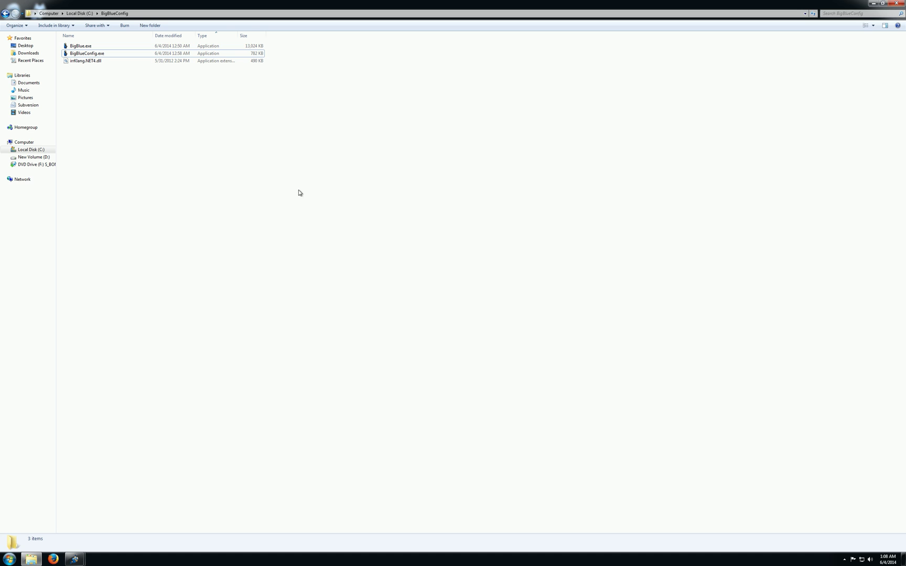
# Launch BigBlueConfig.exe from the BigBlueConfig folder and open its game lists window
pyautogui.doubleClick(97, 53)
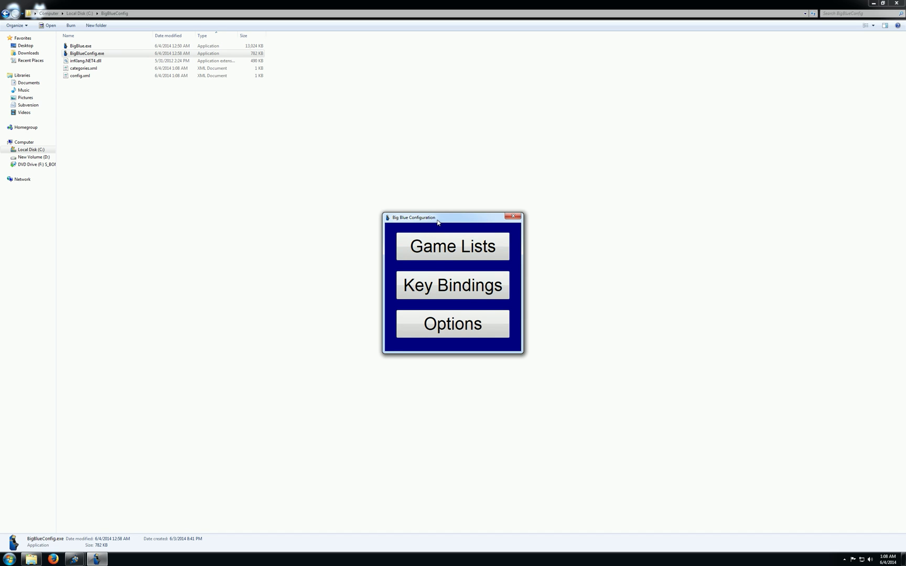
pyautogui.moveTo(438, 222); pyautogui.dragTo(431, 247)
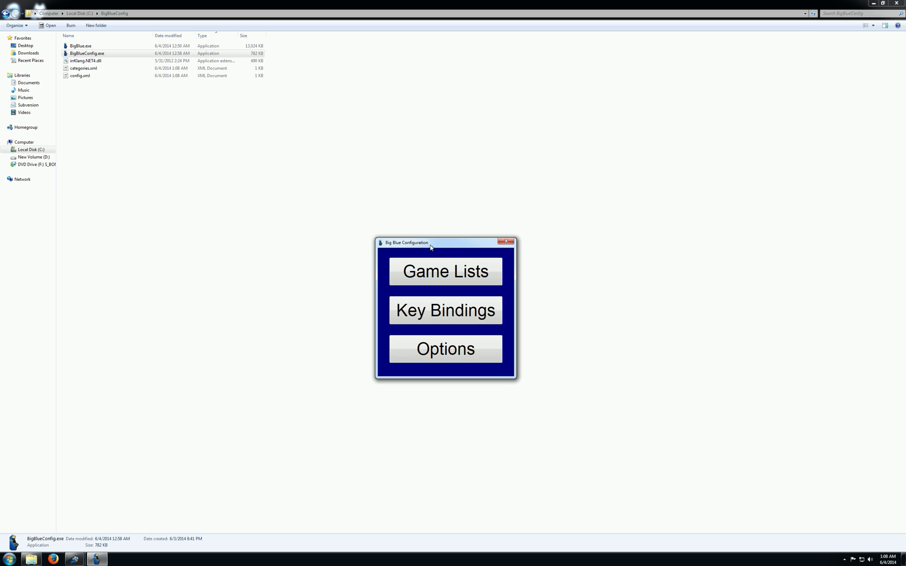
pyautogui.moveTo(431, 247); pyautogui.dragTo(433, 256)
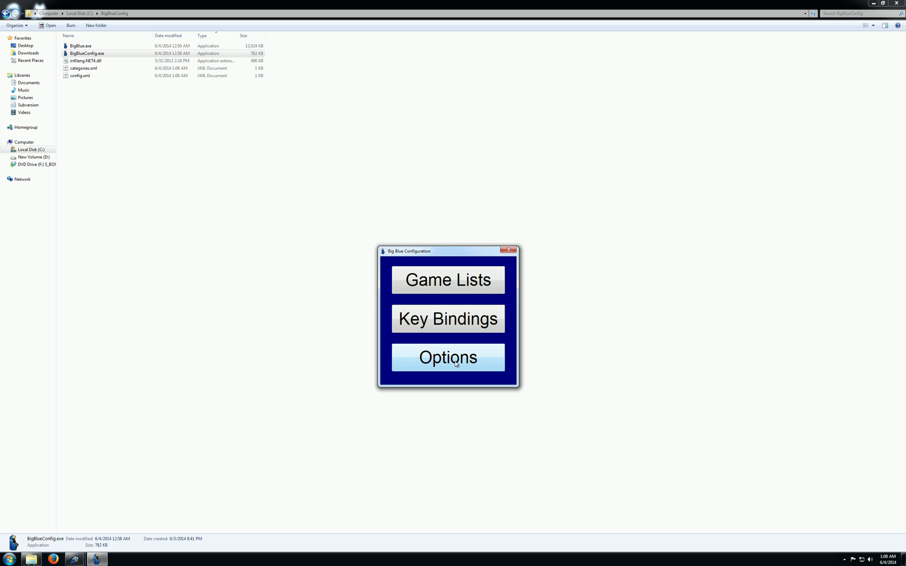
pyautogui.click(444, 284)
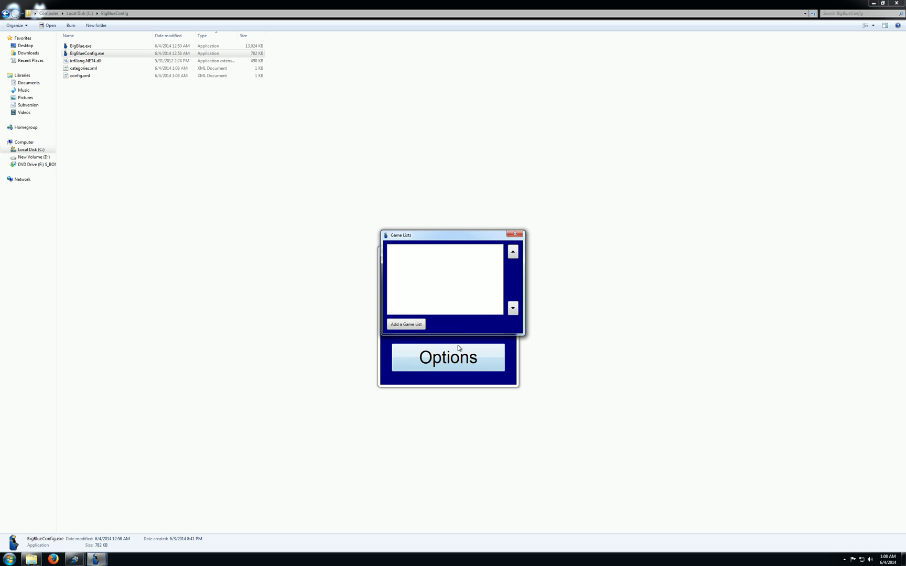
pyautogui.moveTo(441, 243); pyautogui.dragTo(453, 263)
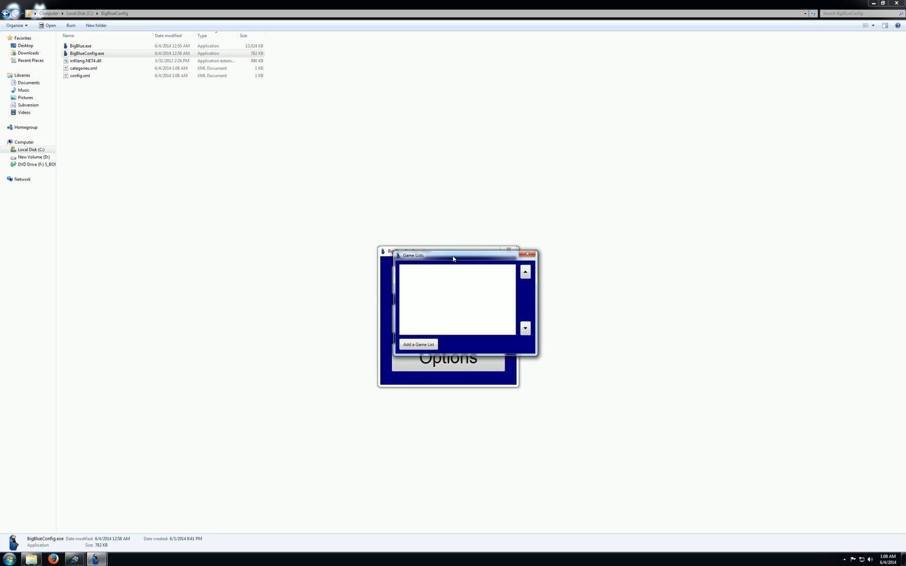
# Add a game list named "1 on 1 Fighters" with 1on1fighter.png from C:\bblist\snap as its snapshot
pyautogui.click(414, 345)
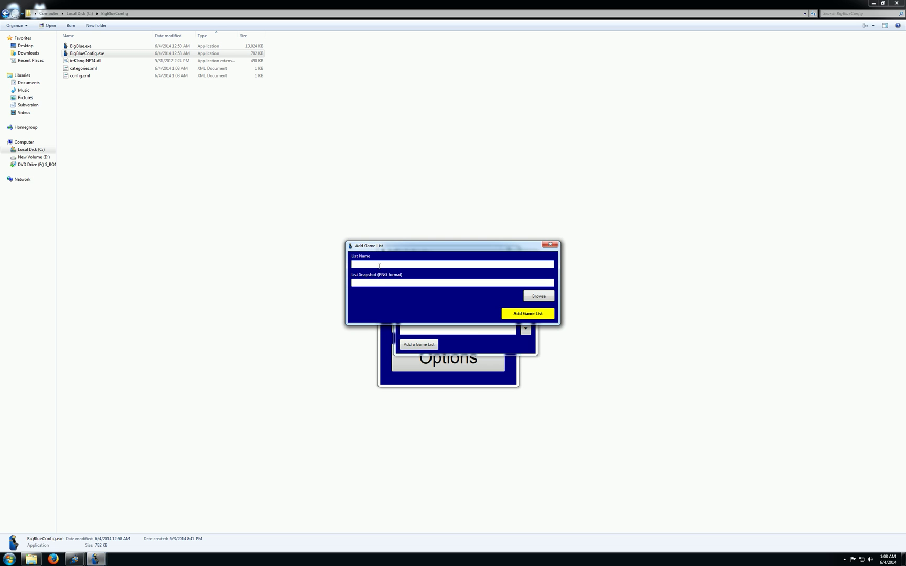
pyautogui.write('1 on 1 Fighters')
pyautogui.click(388, 283)
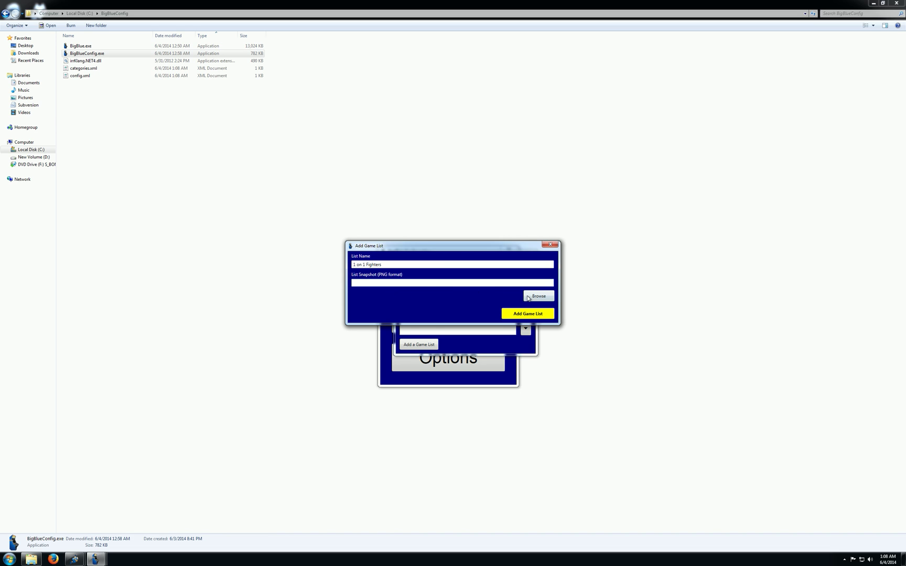
pyautogui.click(536, 297)
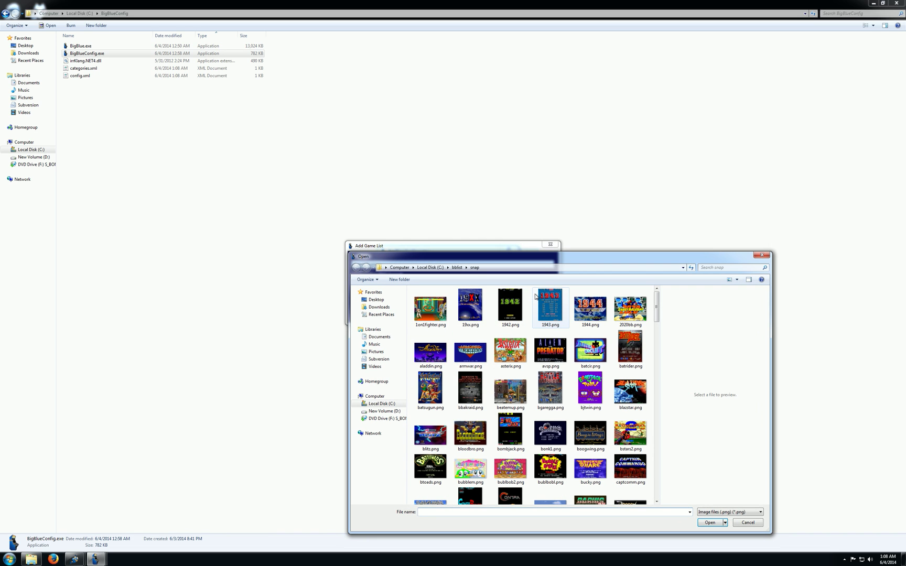
pyautogui.moveTo(502, 261); pyautogui.dragTo(472, 184)
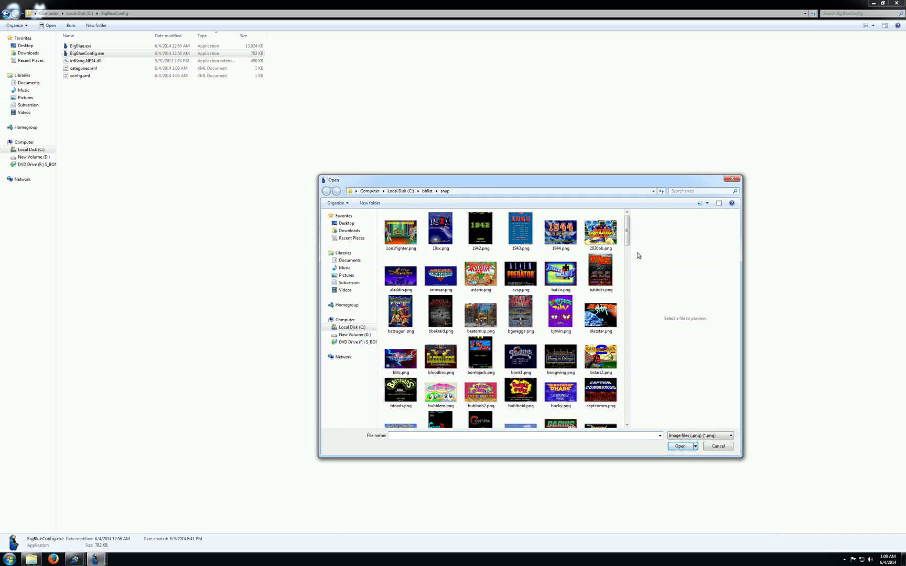
pyautogui.click(402, 229)
pyautogui.doubleClick(402, 230)
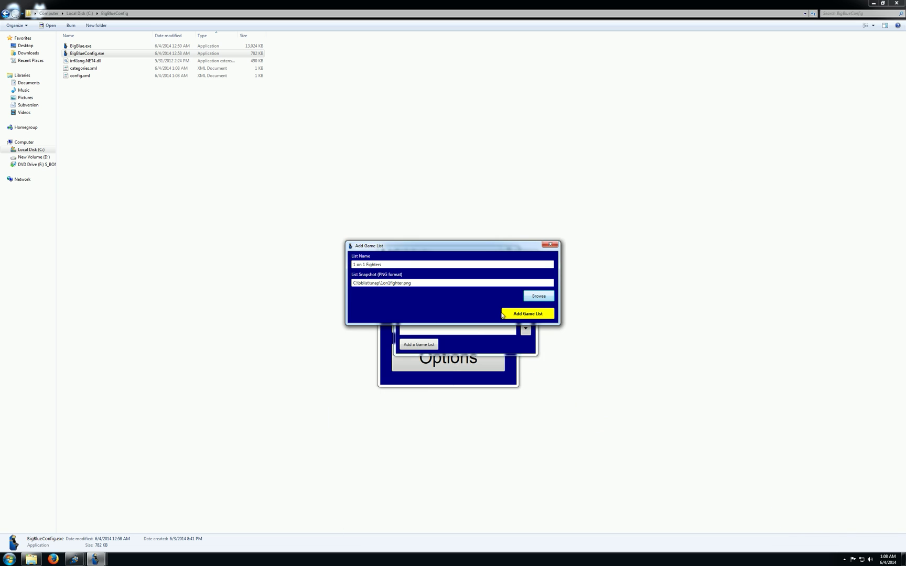
pyautogui.click(522, 316)
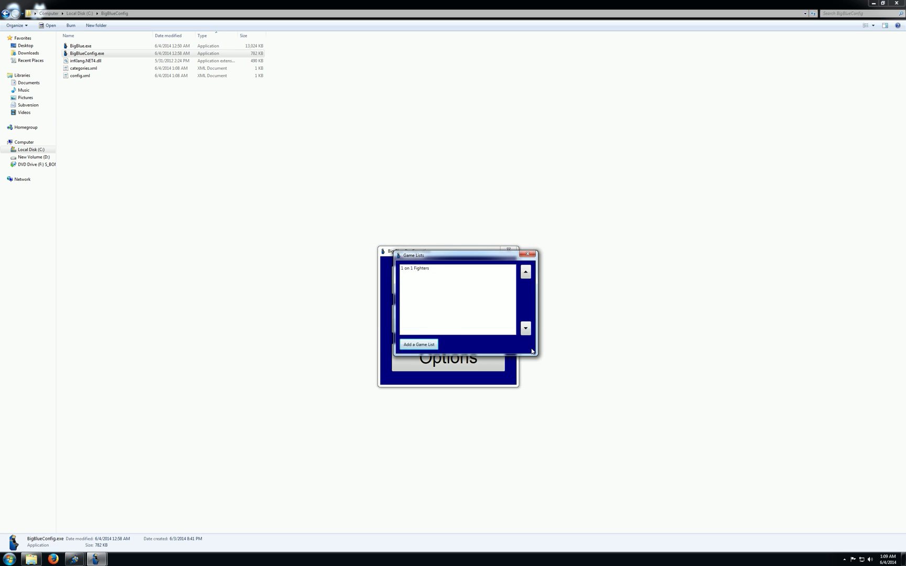
# Start a new game entry in the 1 on 1 Fighters list titled "Street Fighter II: Champion Edition"
pyautogui.moveTo(431, 258)
pyautogui.mouseDown()
pyautogui.moveTo(452, 268)
pyautogui.moveTo(431, 279)
pyautogui.mouseUp()
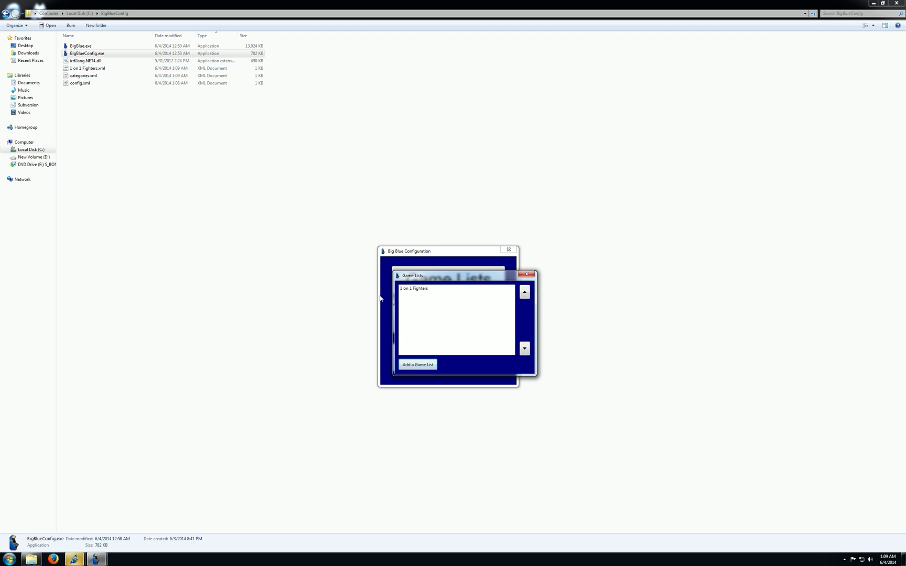
pyautogui.click(418, 290)
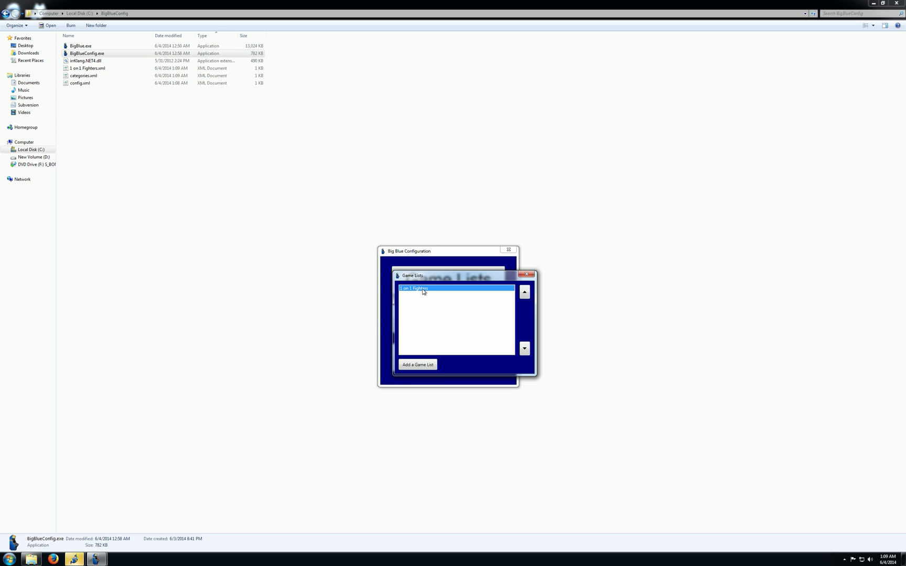
pyautogui.doubleClick(424, 291)
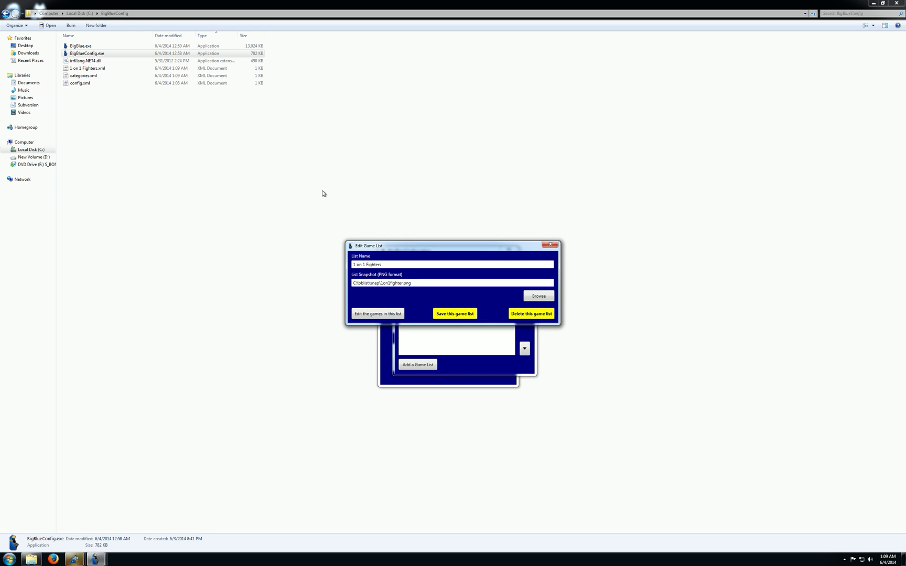
pyautogui.click(381, 313)
pyautogui.click(408, 334)
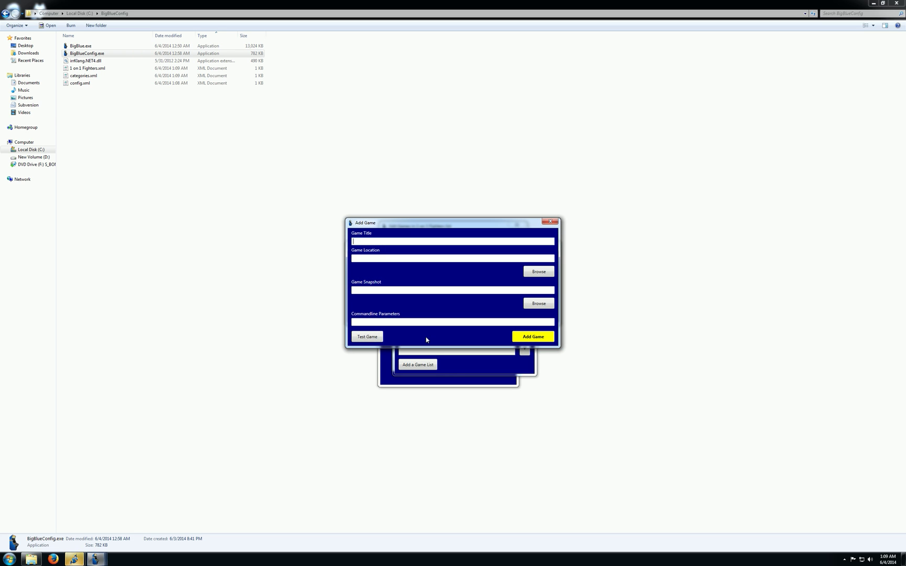
pyautogui.write('Street Fighter II: Champion Edition')
# Set the Street Fighter II entry's game location to D:\mame\mame64.exe
pyautogui.click(531, 273)
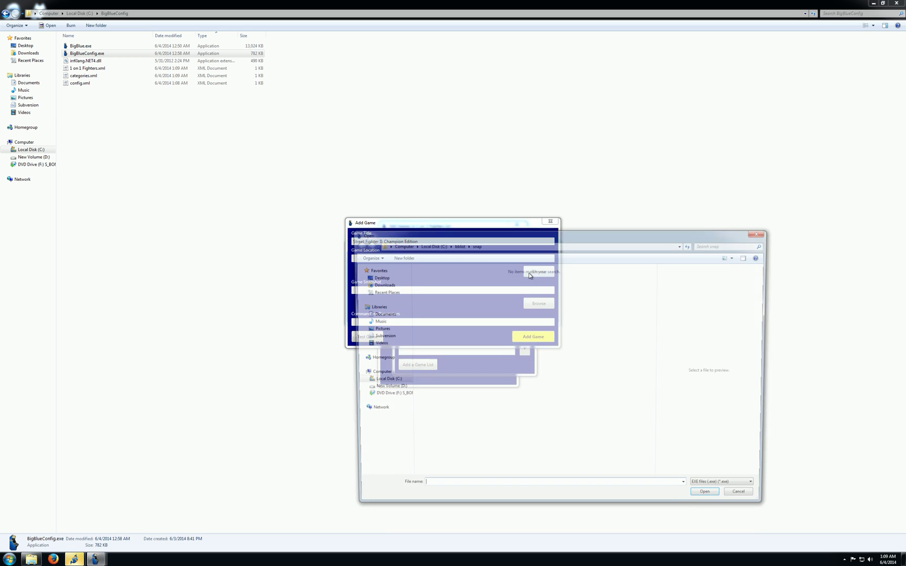
pyautogui.write('d:\\mame\\')
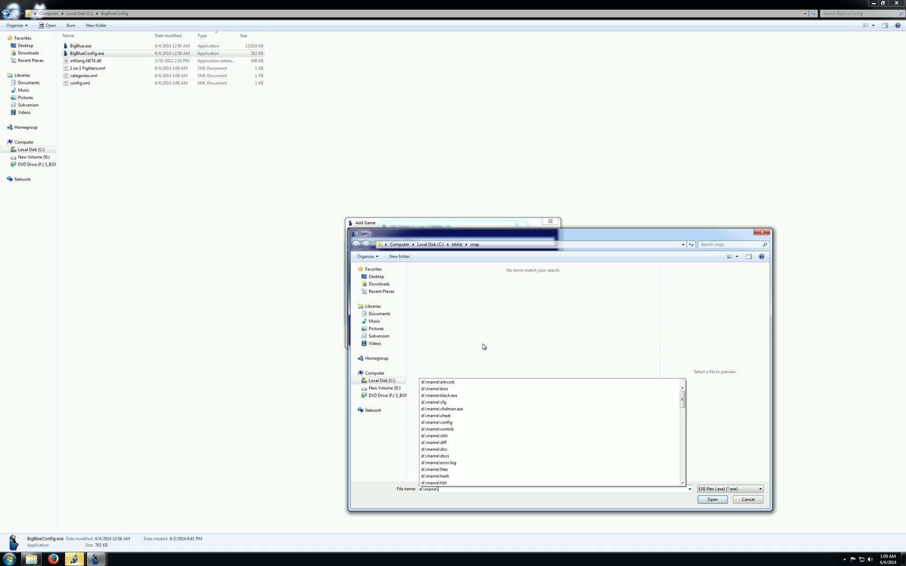
pyautogui.press('Return')
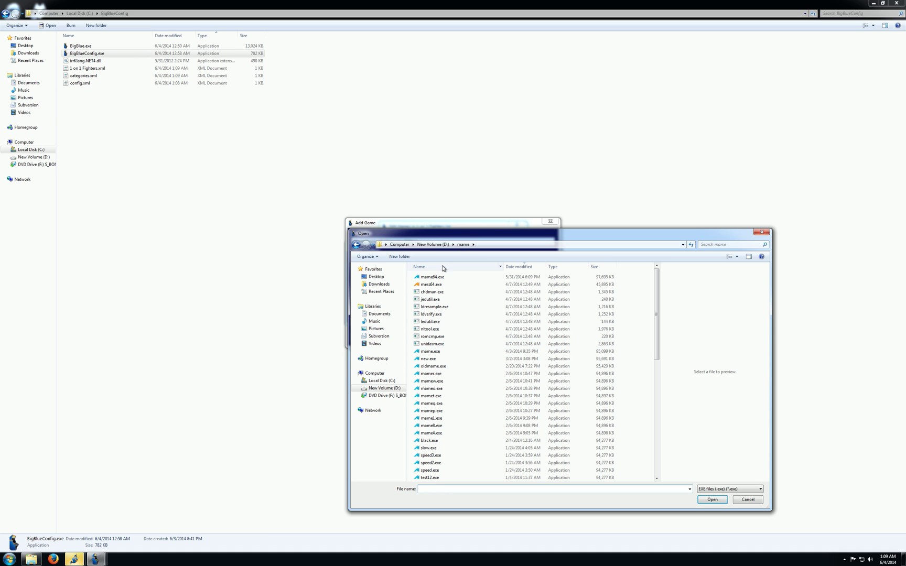
pyautogui.doubleClick(435, 281)
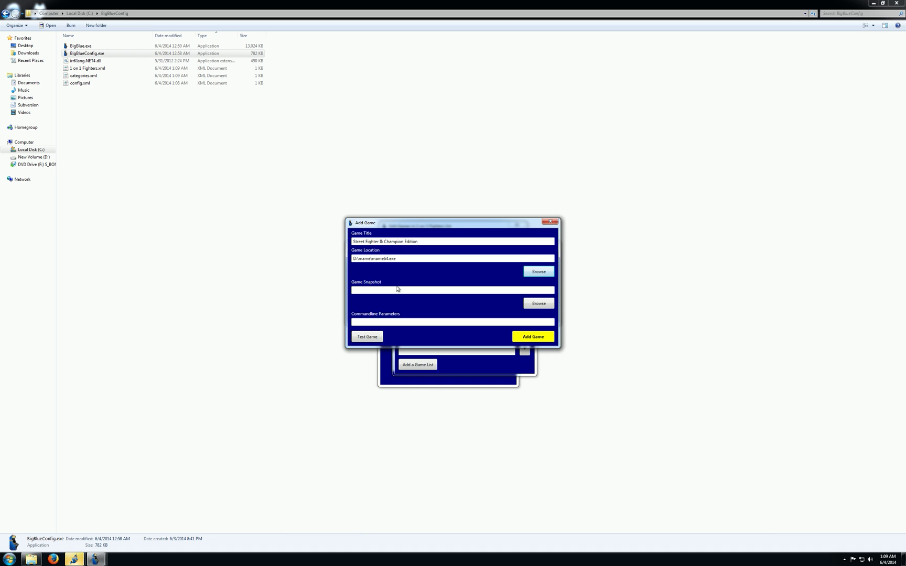
# Set the Street Fighter II entry's game snapshot to sf2ce.png from C:\bblist\snap
pyautogui.click(542, 306)
pyautogui.write('c:\x08blist')
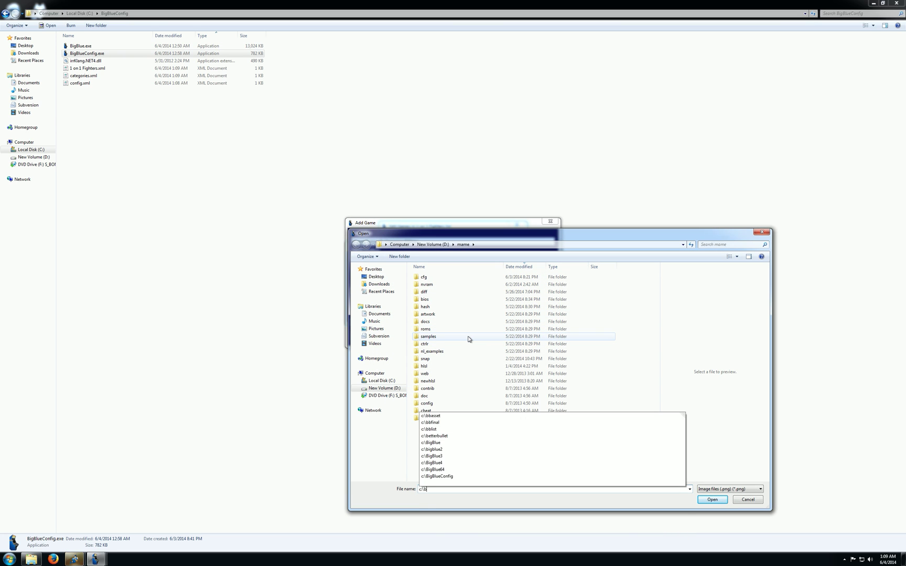
pyautogui.press('Return')
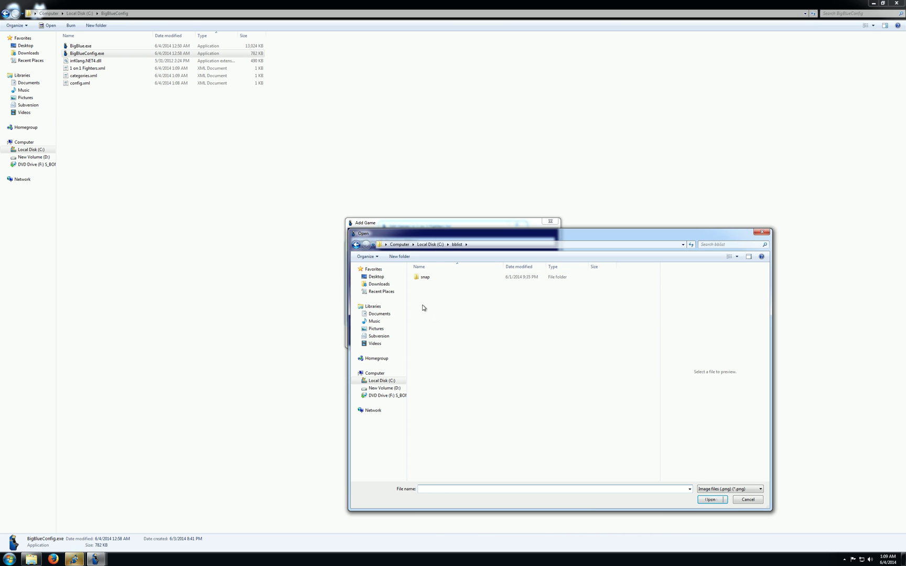
pyautogui.doubleClick(426, 278)
pyautogui.moveTo(658, 294); pyautogui.dragTo(636, 441)
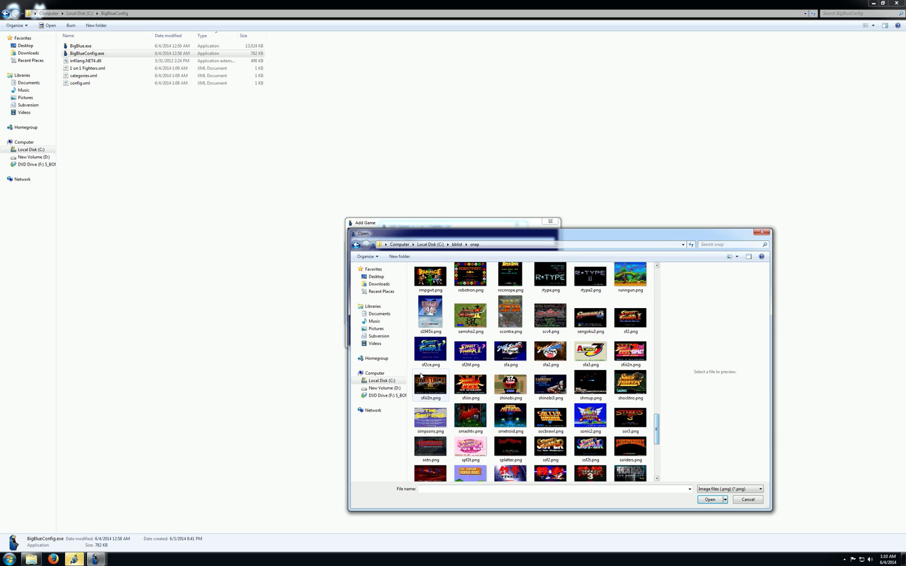
pyautogui.doubleClick(431, 353)
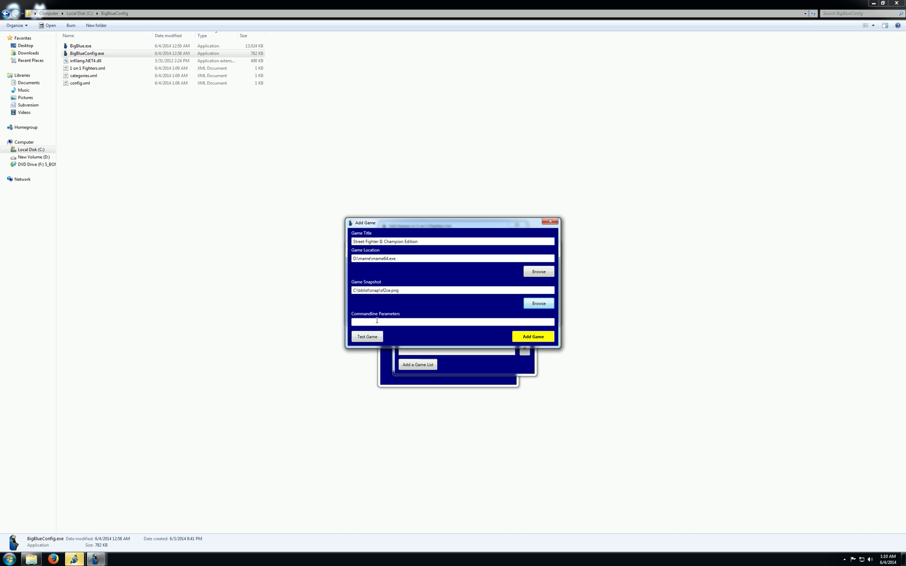
# Set the commandline parameters to sf2ce, then test-launch the game and exit it
pyautogui.click(370, 337)
pyautogui.click(372, 339)
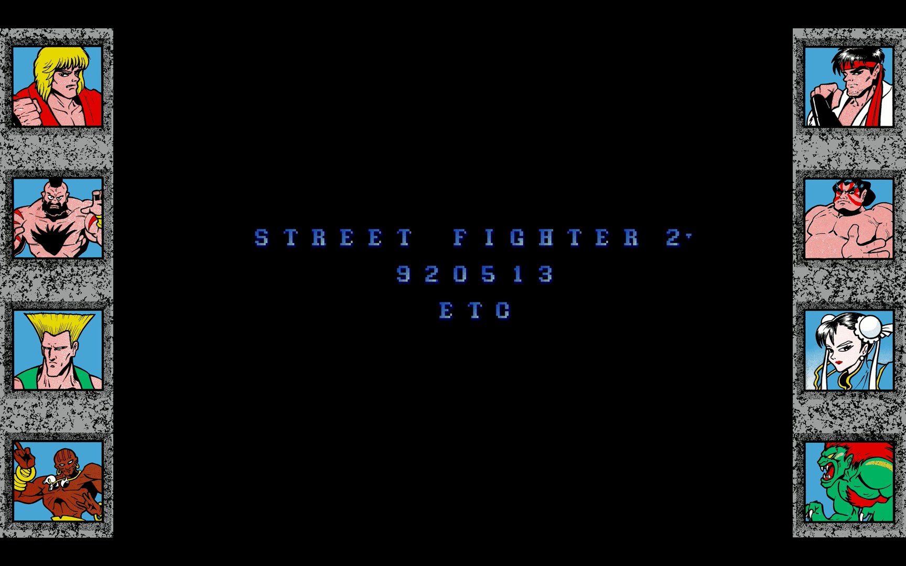
pyautogui.press('Escape')
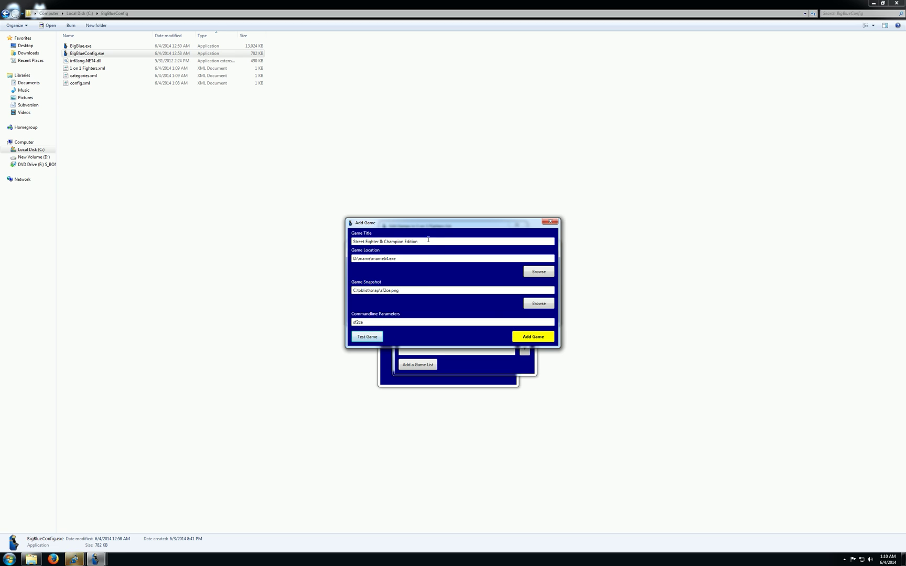
# Add the completed Street Fighter II: Champion Edition entry to the 1 on 1 Fighters list
pyautogui.moveTo(438, 226); pyautogui.dragTo(442, 246)
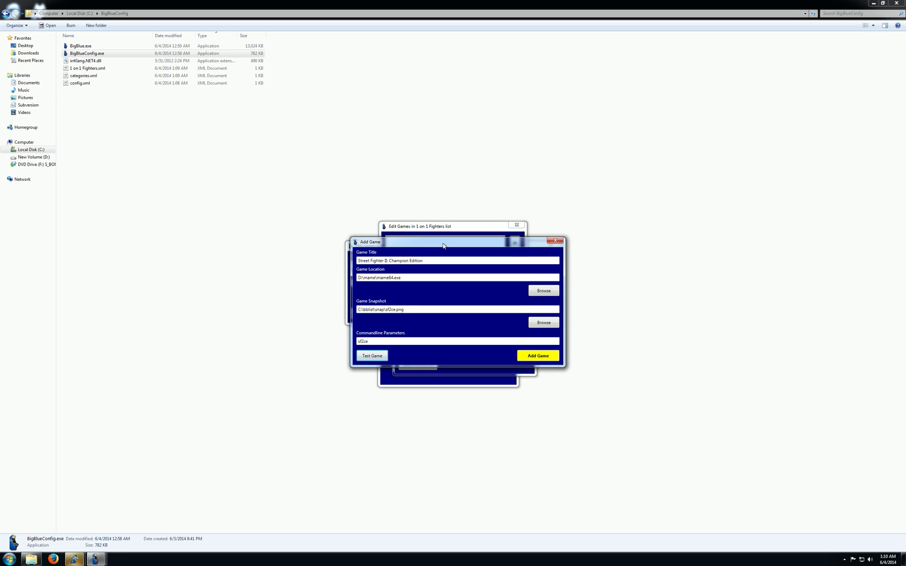
pyautogui.click(521, 356)
pyautogui.moveTo(439, 229); pyautogui.dragTo(436, 259)
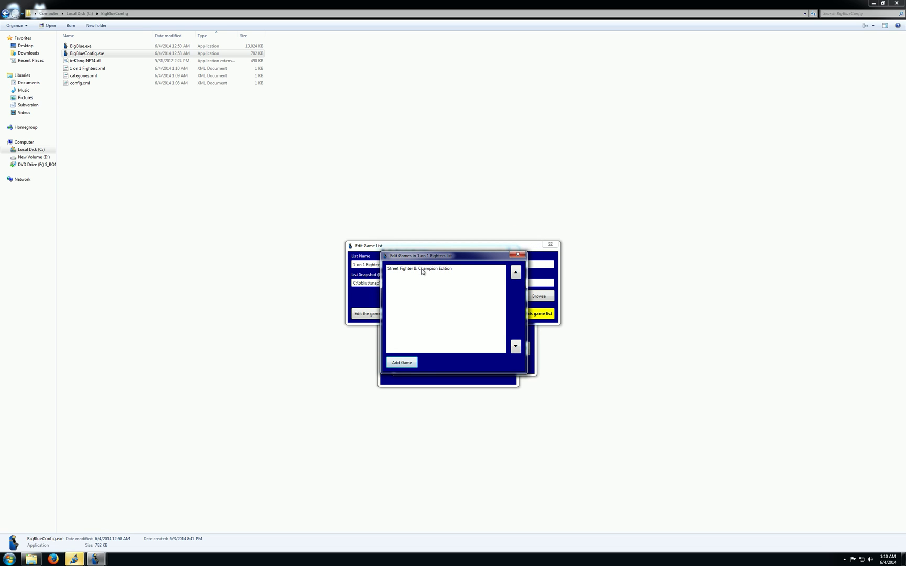
# Start another game entry titled "Killer Instinct" with D:\mame\mame64.exe as its game location
pyautogui.click(406, 365)
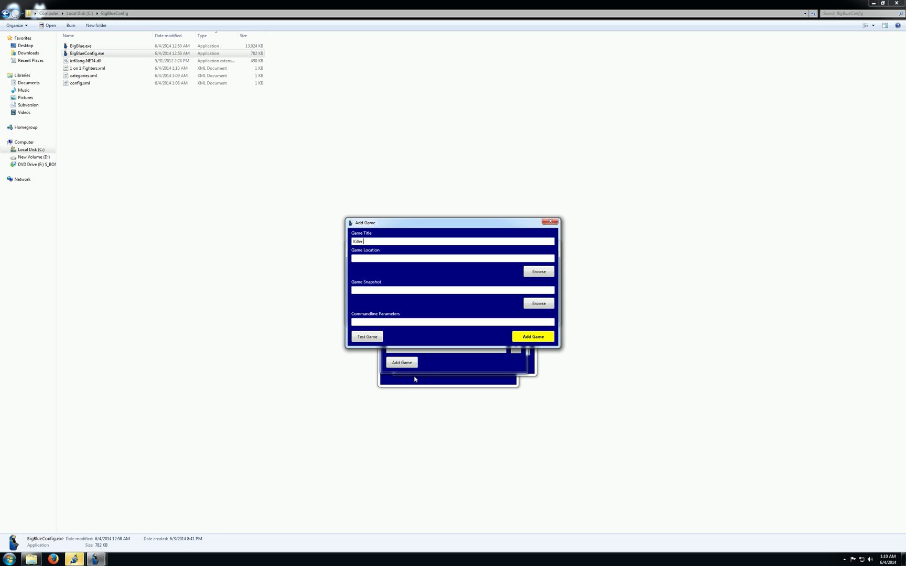
pyautogui.write('Killer Instinct')
pyautogui.click(538, 272)
pyautogui.write('d:\\mame\\')
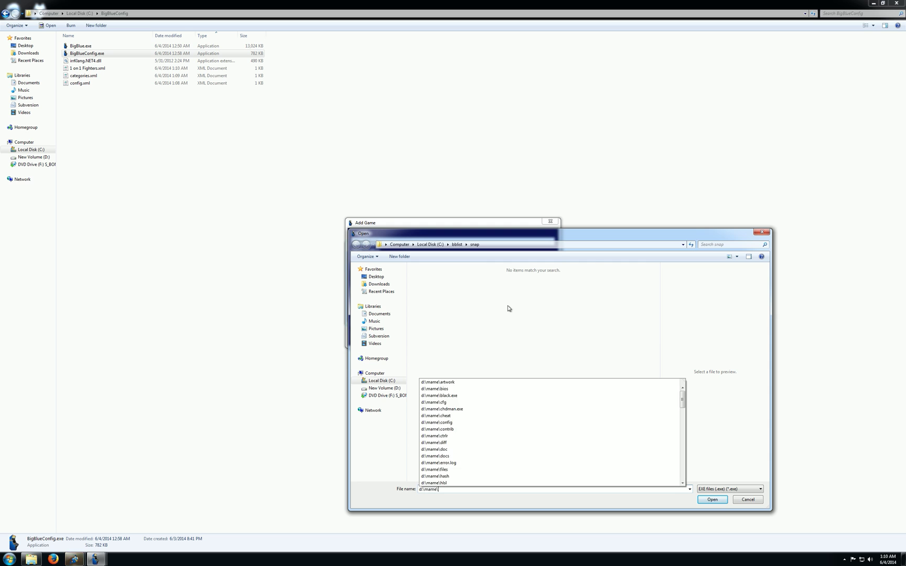
pyautogui.press('Return')
pyautogui.click(423, 278)
pyautogui.doubleClick(422, 278)
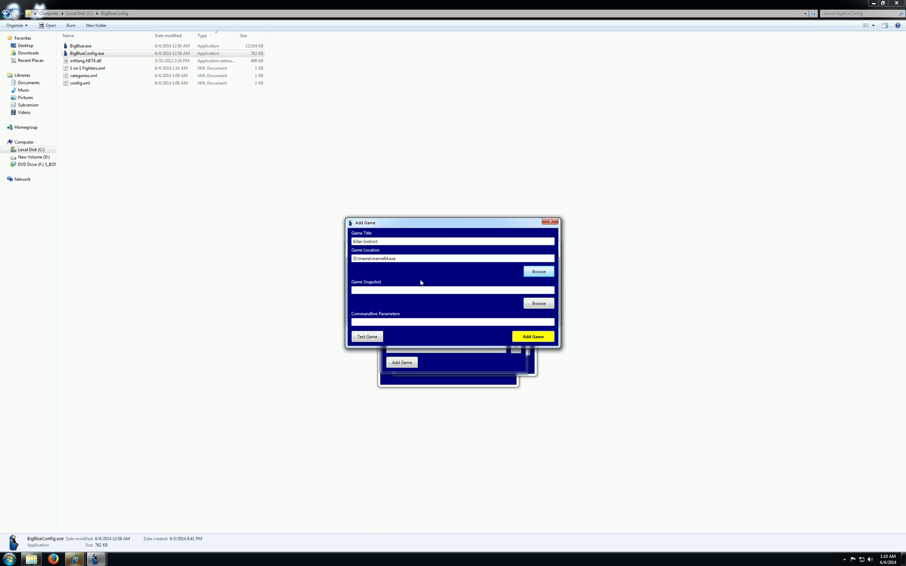
# Set the Killer Instinct entry's game snapshot to kinst.png from C:\bblist\snap
pyautogui.click(539, 308)
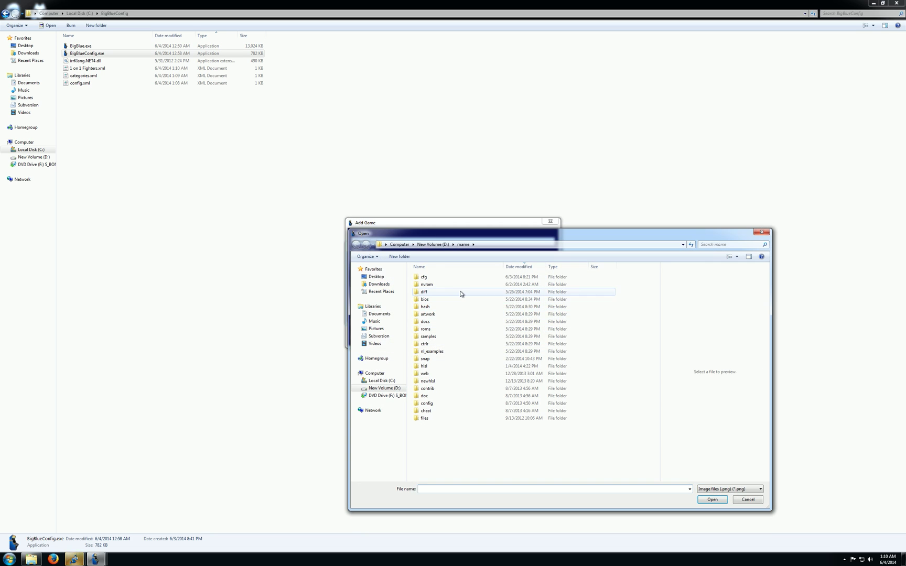
pyautogui.write('c:\\bblist')
pyautogui.press('Return')
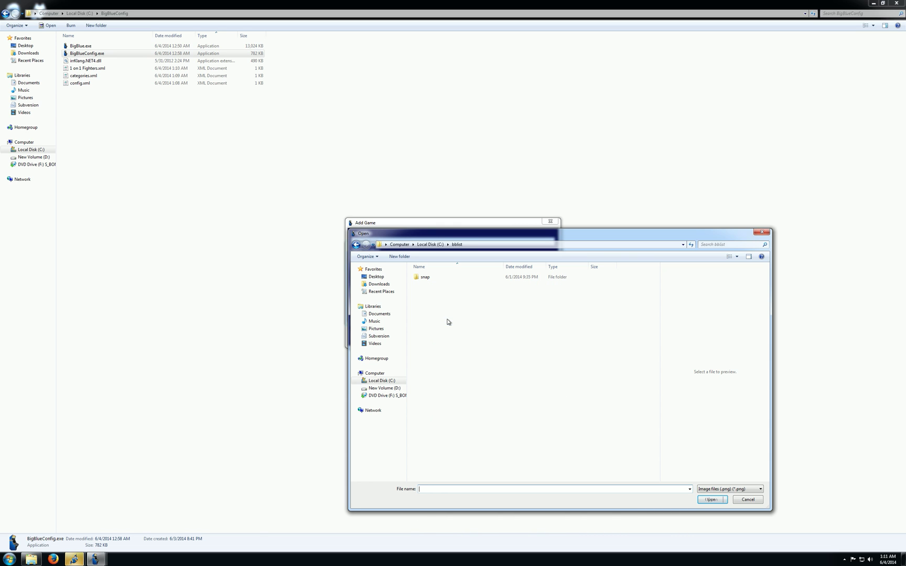
pyautogui.doubleClick(434, 279)
pyautogui.moveTo(654, 283); pyautogui.dragTo(657, 373)
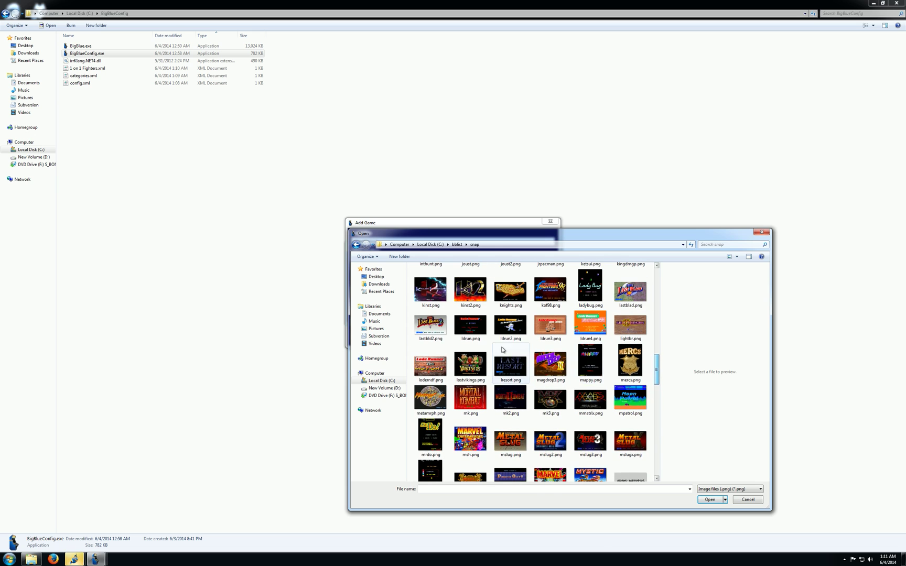
pyautogui.doubleClick(430, 290)
# Set the commandline parameters to kinst and add Killer Instinct to the 1 on 1 Fighters list
pyautogui.click(394, 321)
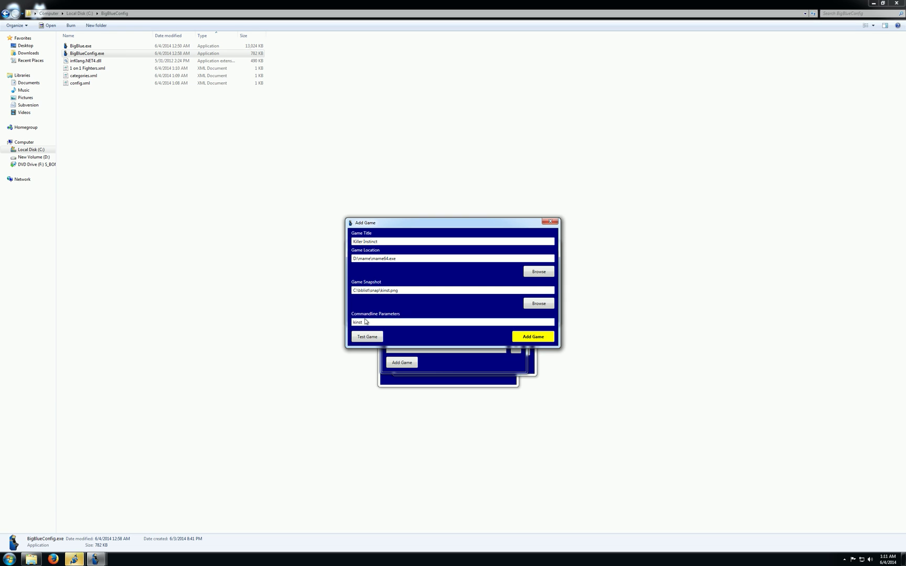
pyautogui.click(527, 341)
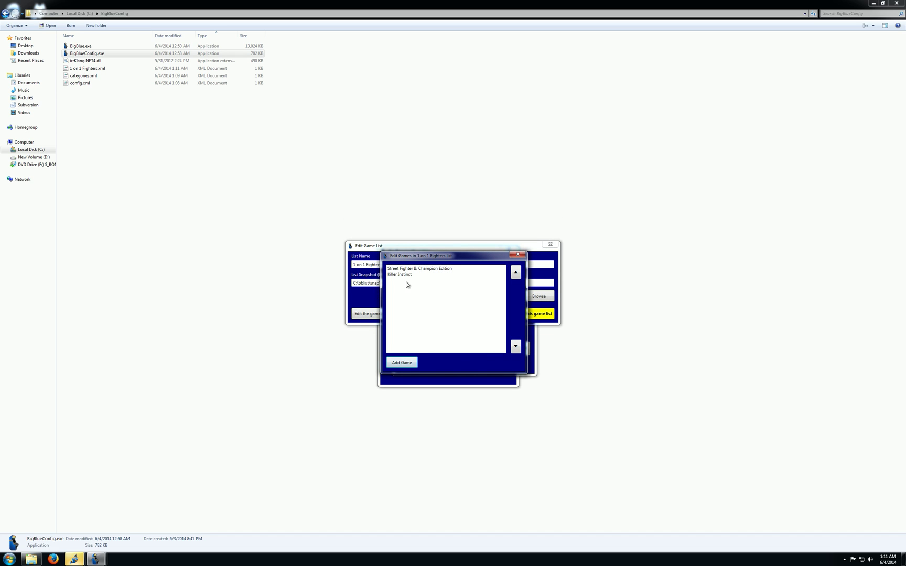
# Move Killer Instinct above Street Fighter II: Champion Edition in the 1 on 1 Fighters list
pyautogui.moveTo(418, 258); pyautogui.dragTo(415, 275)
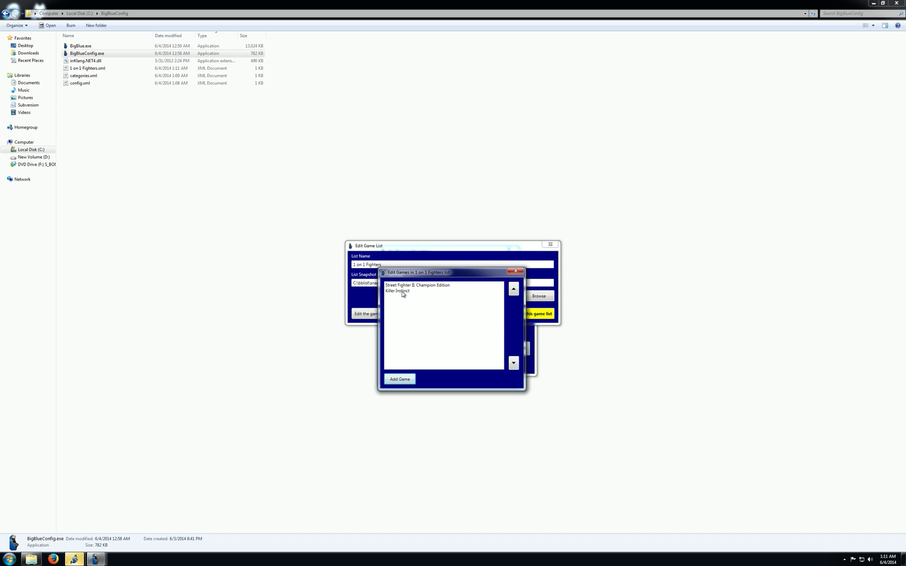
pyautogui.click(402, 292)
pyautogui.click(513, 289)
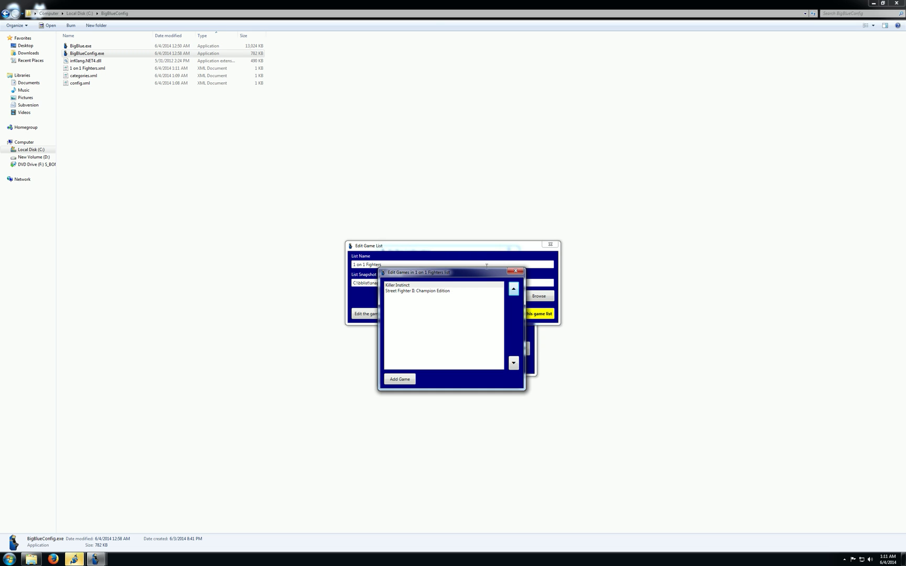
# Start a new game entry titled "Super Mario Bros." with D:\mame\mame64.exe as its game location
pyautogui.click(404, 379)
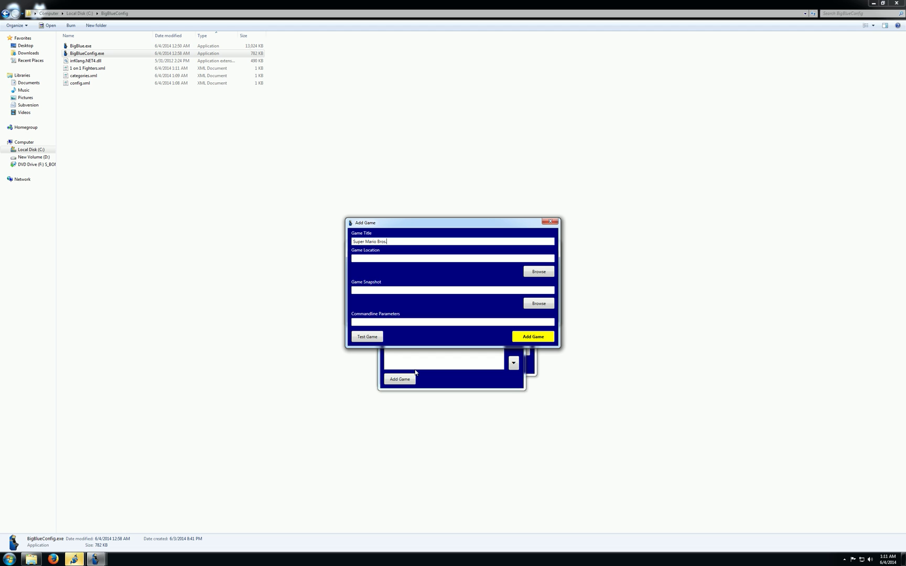
pyautogui.click(544, 272)
pyautogui.write('d')
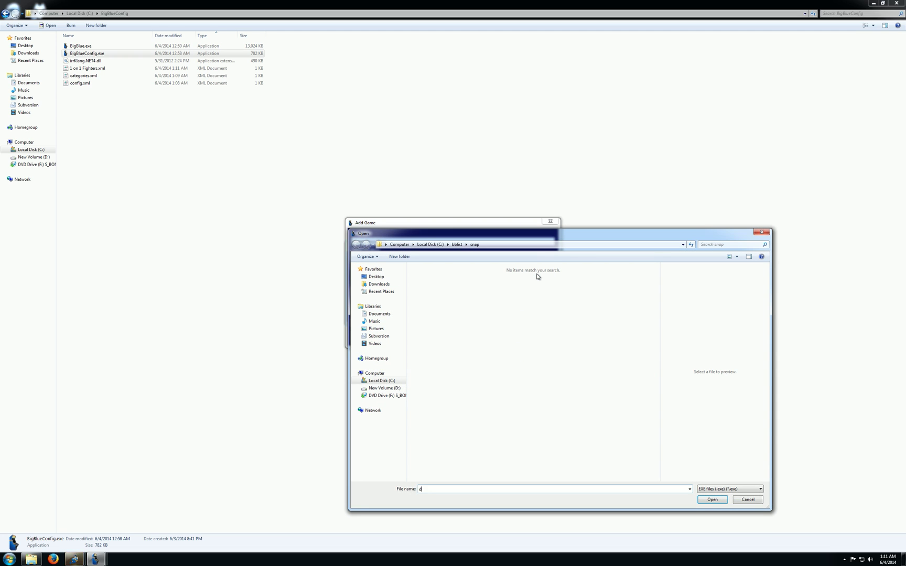
pyautogui.write(':\\mame\\mame64.e')
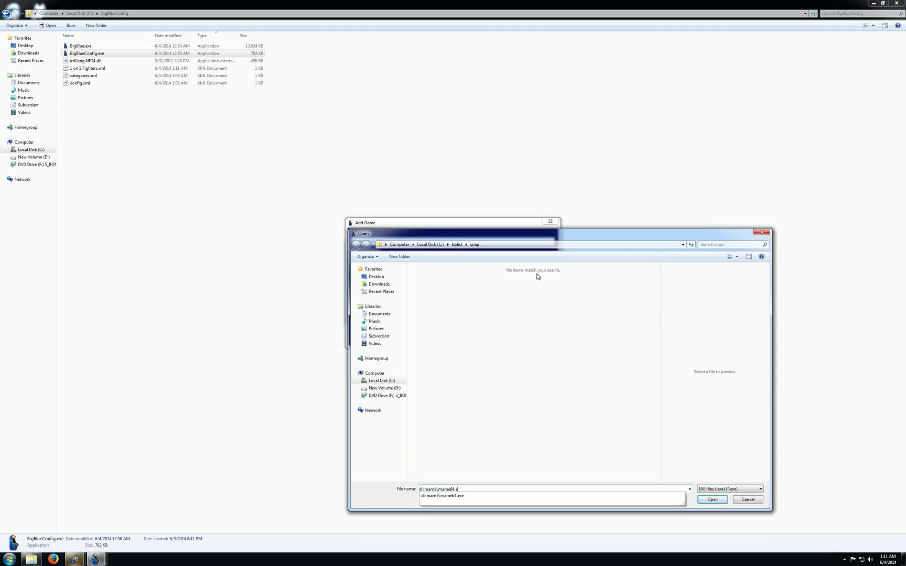
pyautogui.write('xe')
pyautogui.press('Return')
# Set the Super Mario Bros. entry's game snapshot to suprmrio.png from C:\bblist\snap
pyautogui.click(529, 304)
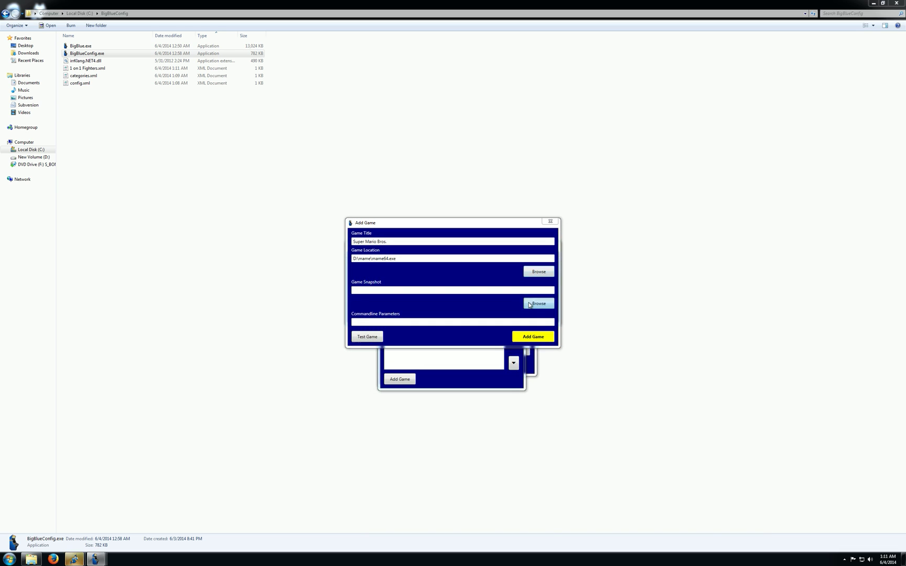
pyautogui.write('c:\x08blist')
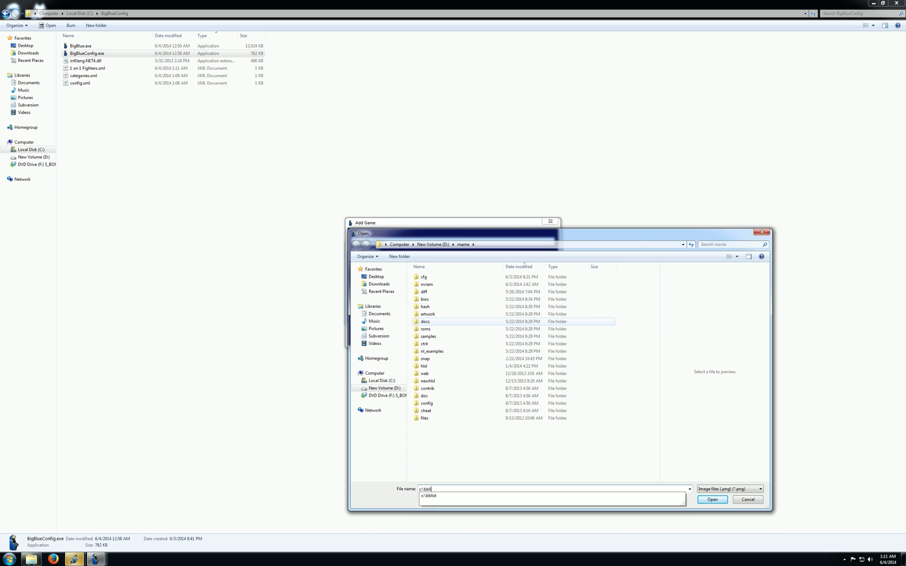
pyautogui.press('Return')
pyautogui.click(424, 279)
pyautogui.doubleClick(423, 278)
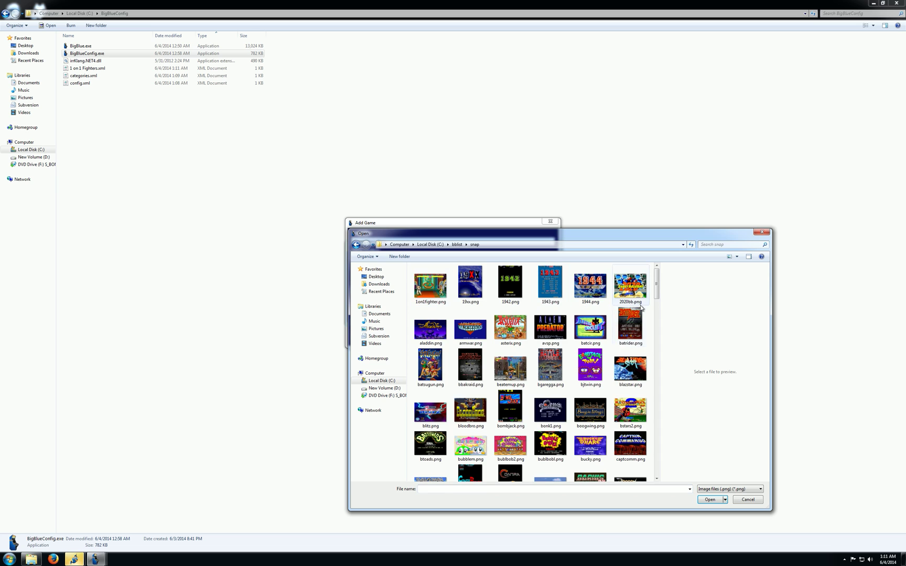
pyautogui.click(445, 489)
pyautogui.press('Return')
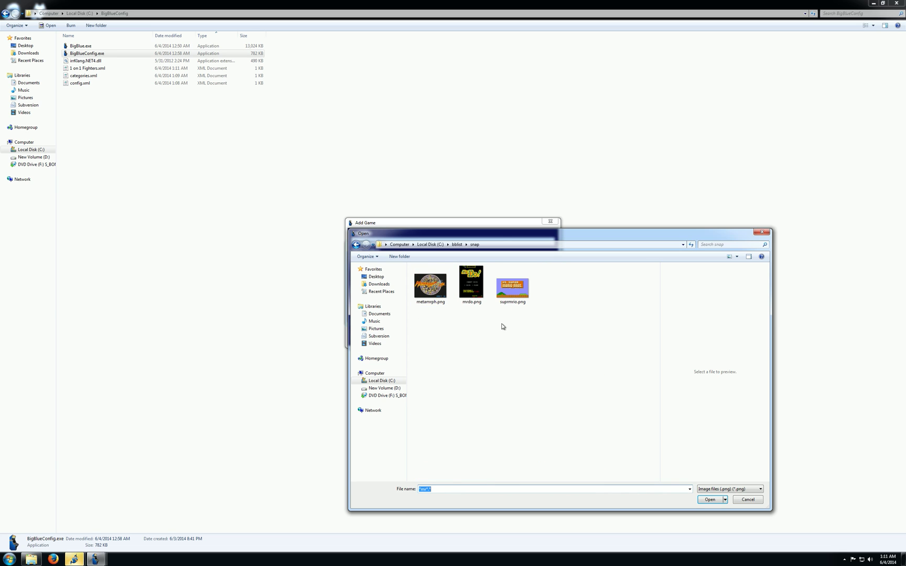
pyautogui.click(509, 294)
pyautogui.click(440, 490)
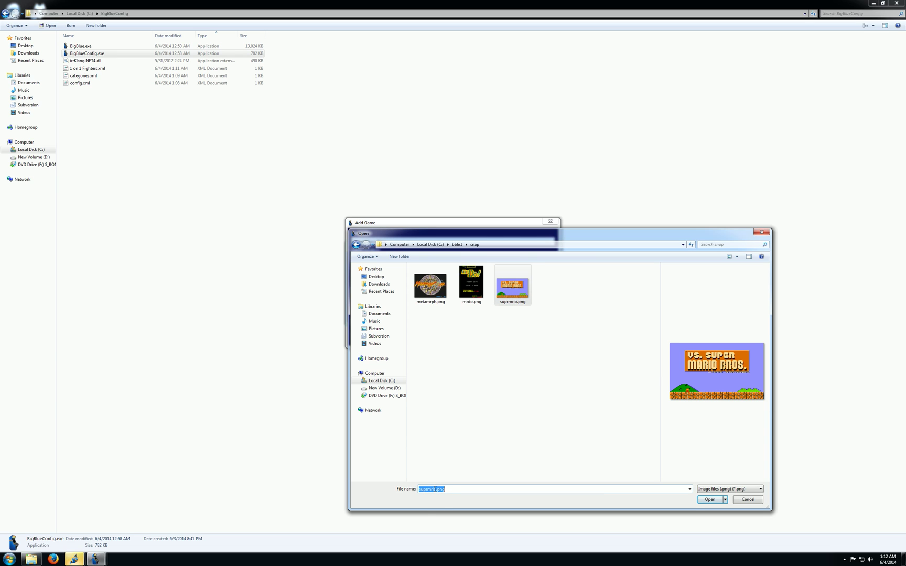
pyautogui.click(433, 489)
pyautogui.hotkey('shift', 'Home')
pyautogui.click(711, 499)
# Set the commandline parameters to suprmrio, add Super Mario Bros. to the 1 on 1 Fighters list, and return to the game lists
pyautogui.click(402, 323)
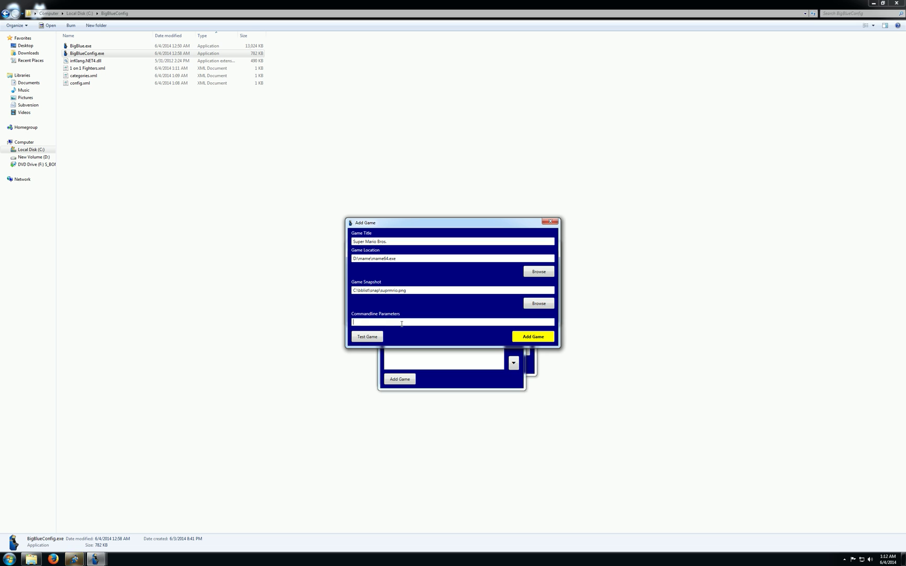
pyautogui.click(527, 337)
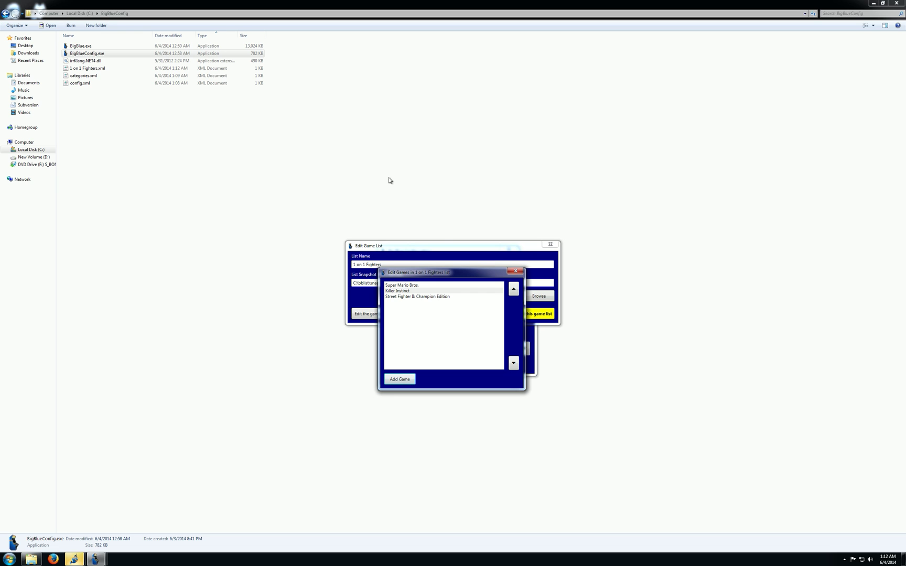
pyautogui.click(515, 271)
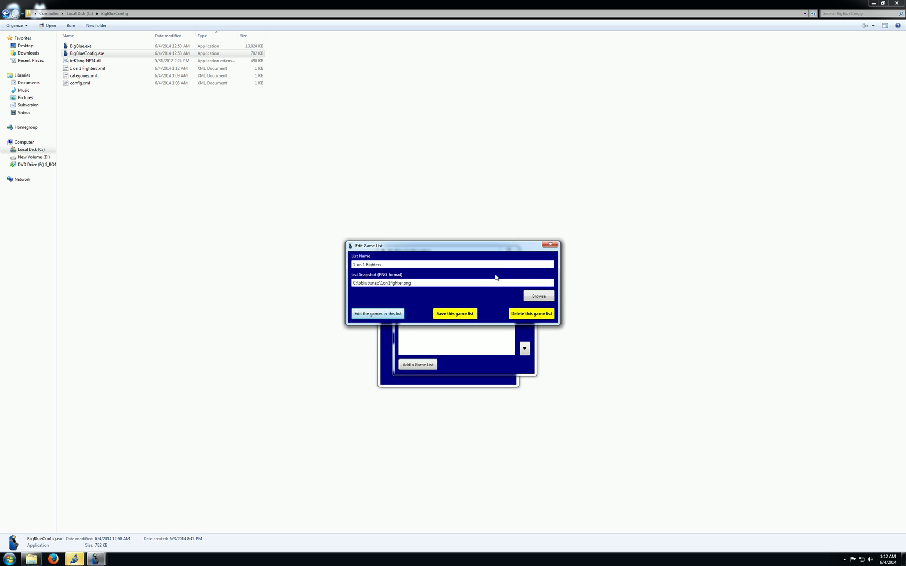
pyautogui.click(550, 244)
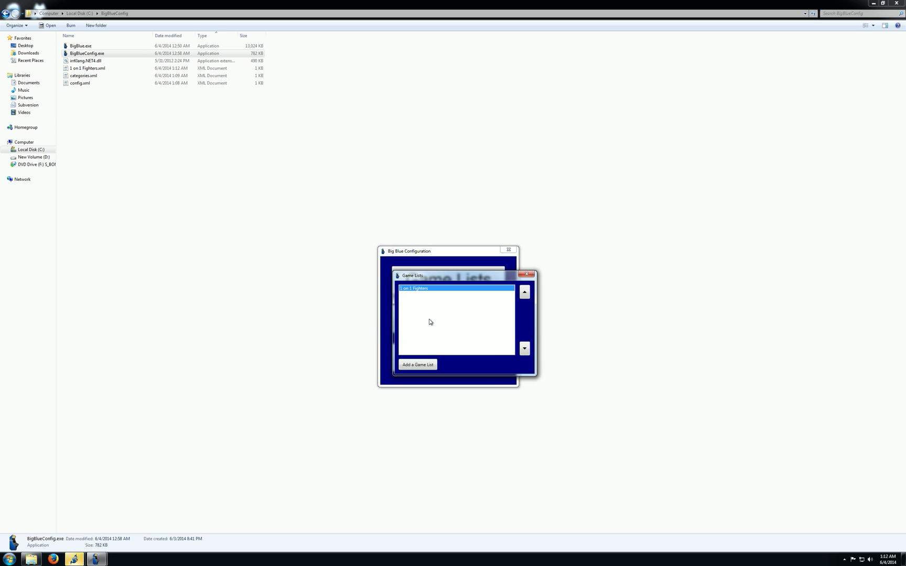
# Add a game list named "Platformers" with platformer.png from C:\bblist\snap as its list snapshot
pyautogui.click(427, 365)
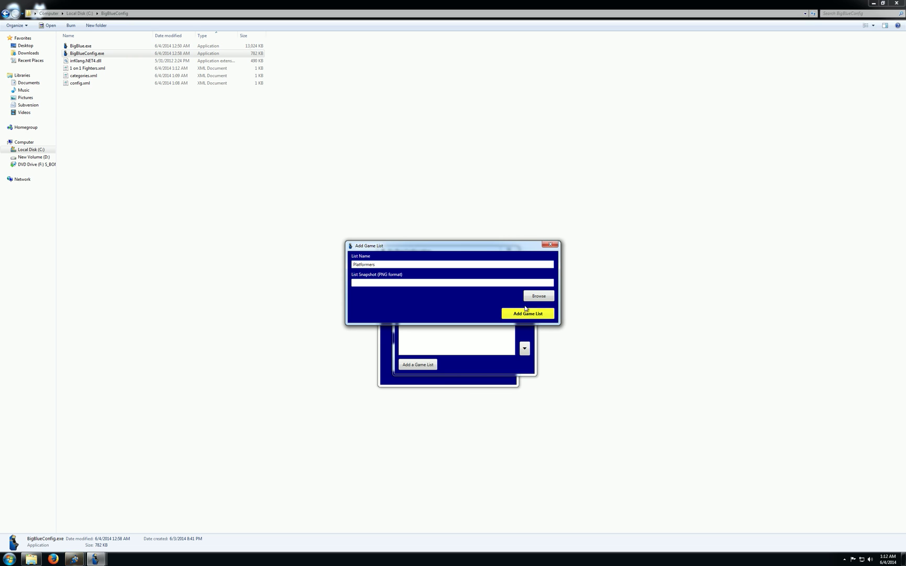
pyautogui.click(528, 299)
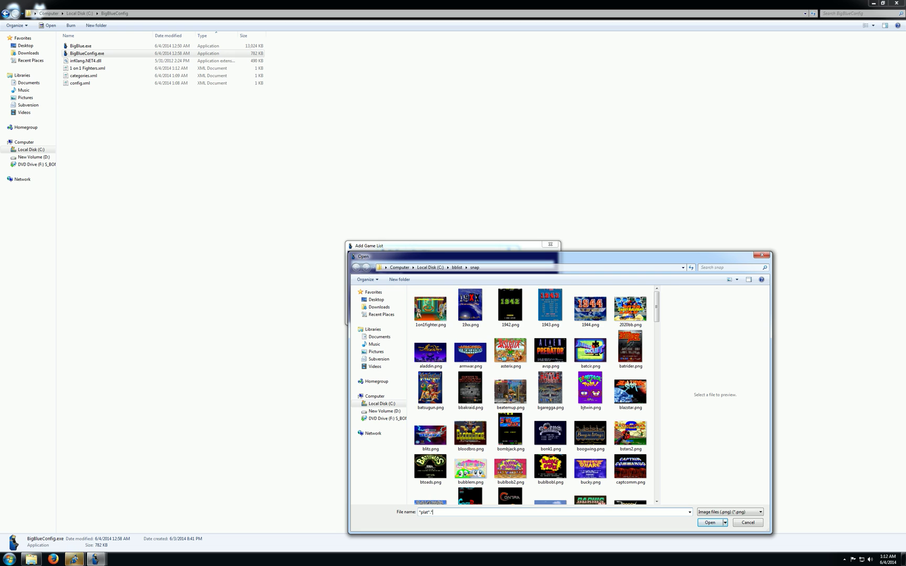
pyautogui.press('Return')
pyautogui.doubleClick(428, 308)
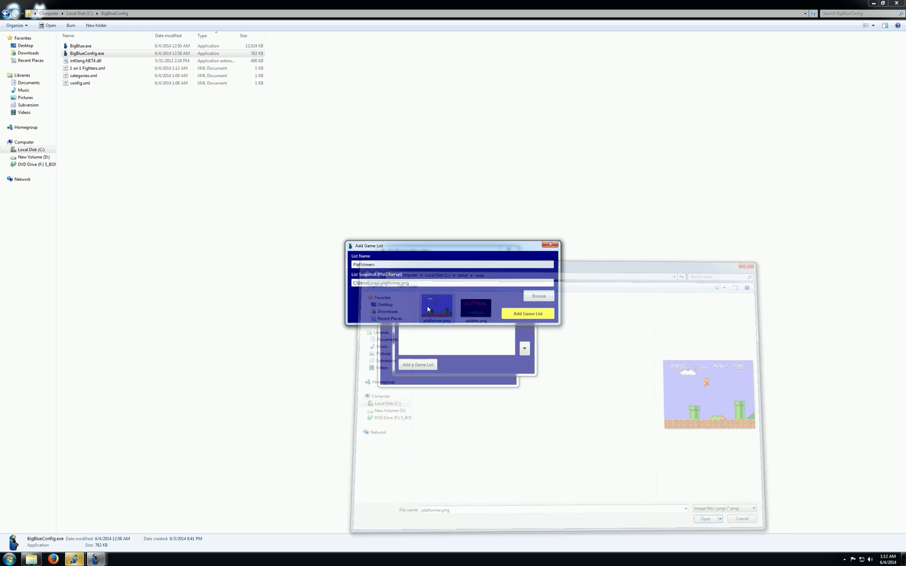
pyautogui.click(528, 314)
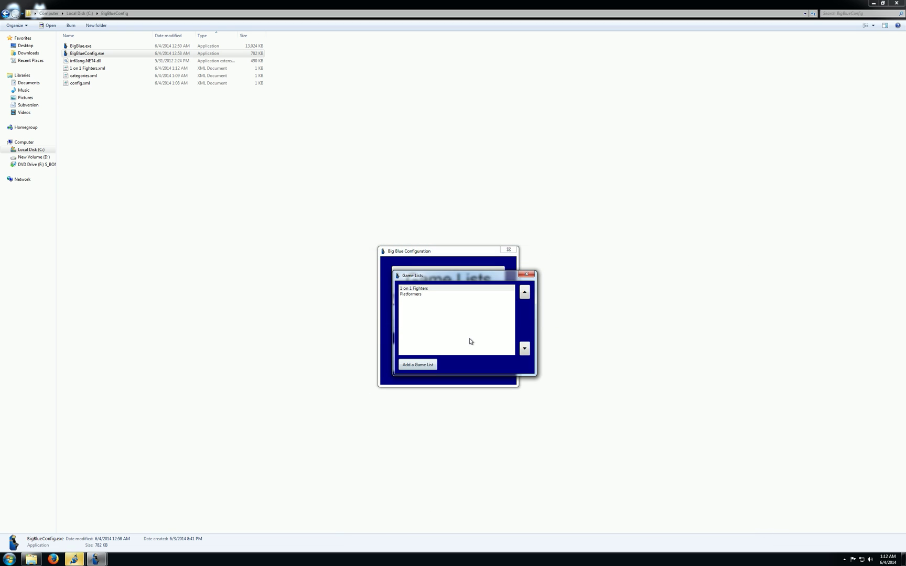
# Move Super Mario Bros. from the 1 on 1 Fighters list to the Platformers list and return to the game lists
pyautogui.click(416, 296)
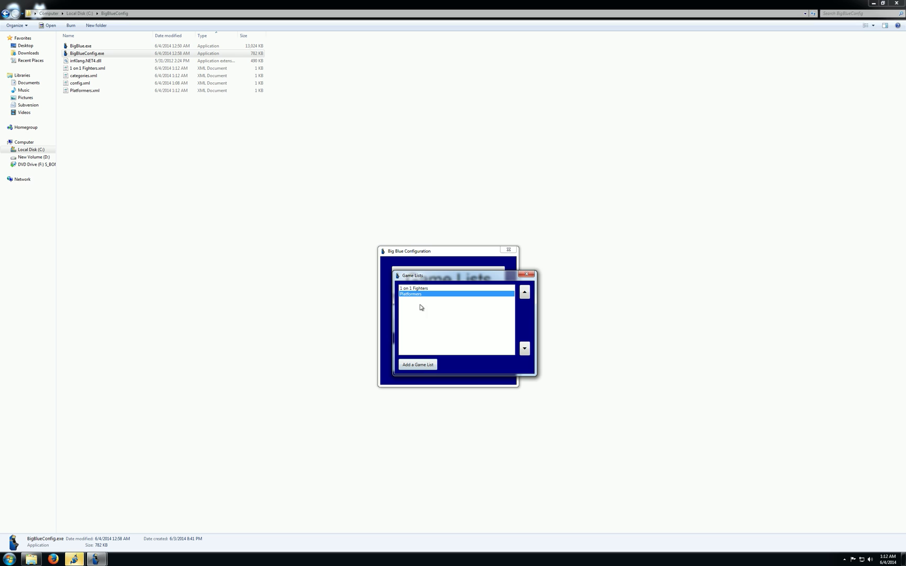
pyautogui.doubleClick(420, 289)
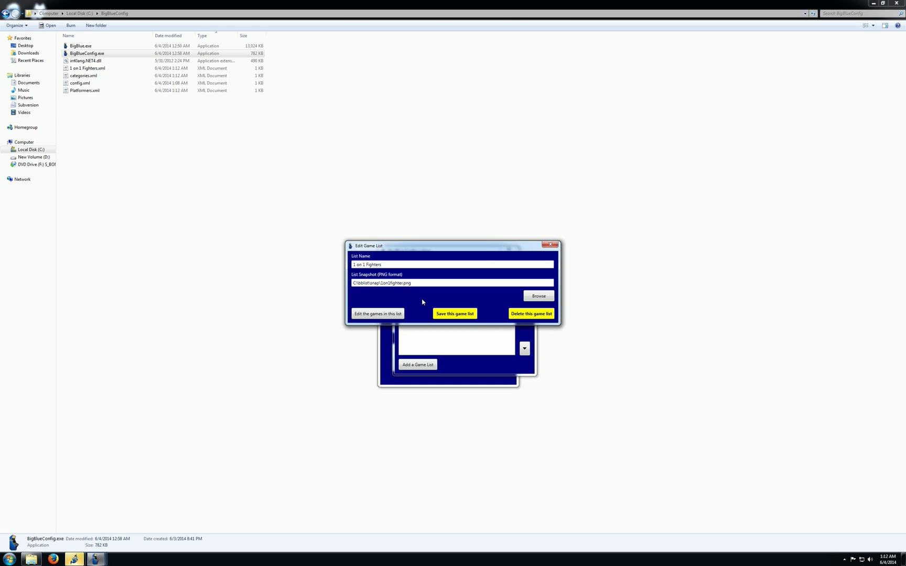
pyautogui.click(381, 315)
pyautogui.doubleClick(407, 240)
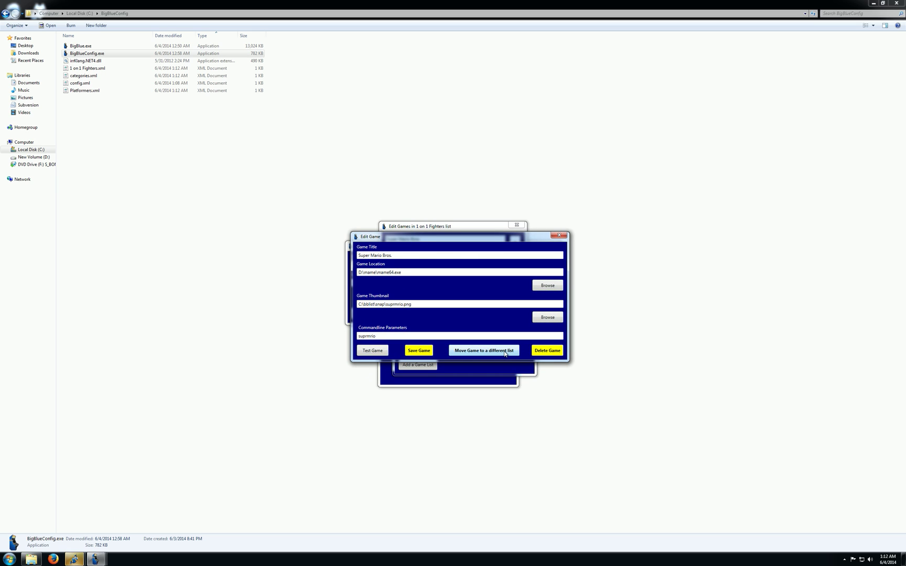
pyautogui.click(472, 352)
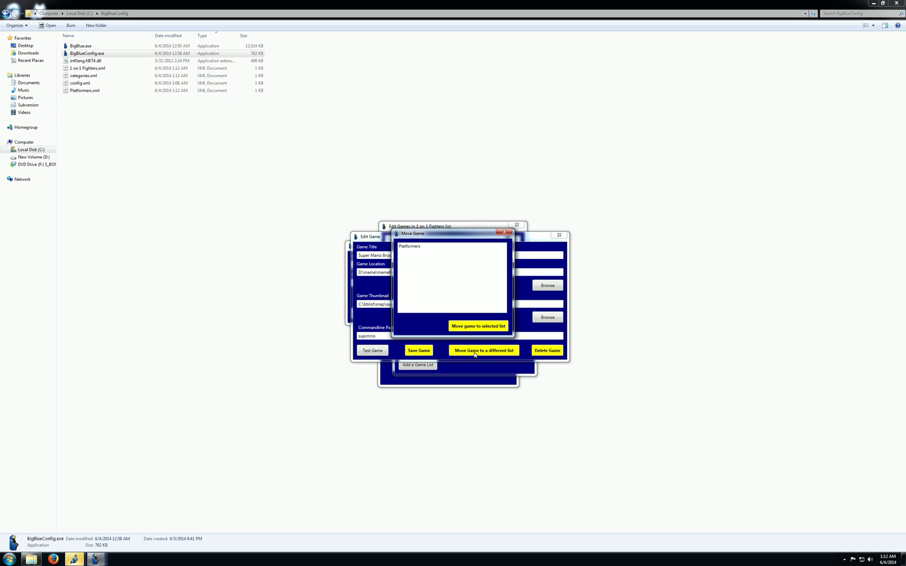
pyautogui.moveTo(421, 237); pyautogui.dragTo(416, 257)
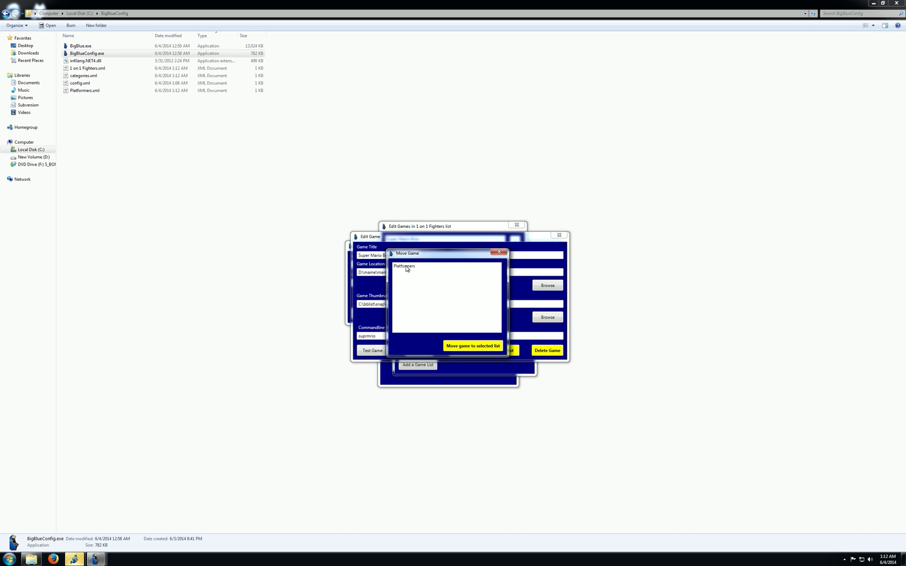
pyautogui.click(407, 266)
pyautogui.click(465, 347)
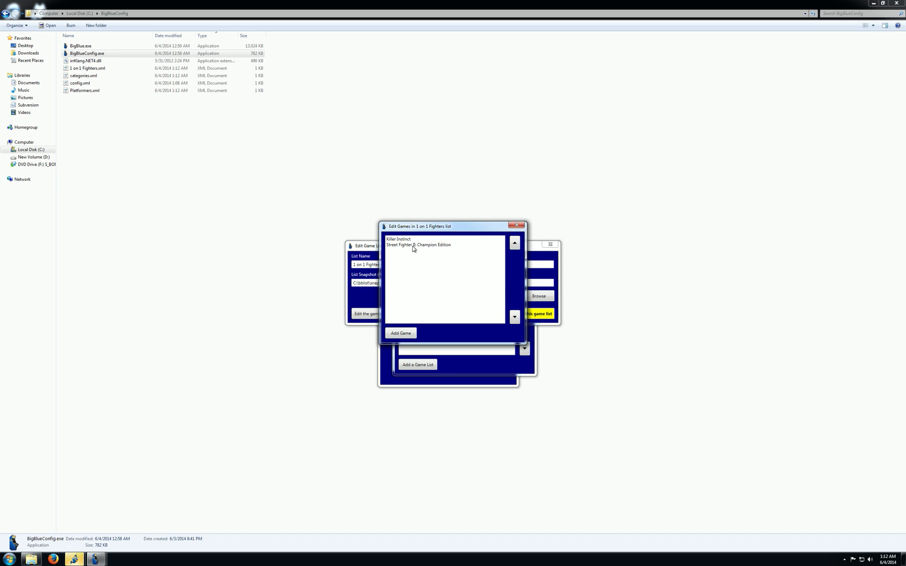
pyautogui.click(517, 226)
pyautogui.click(549, 245)
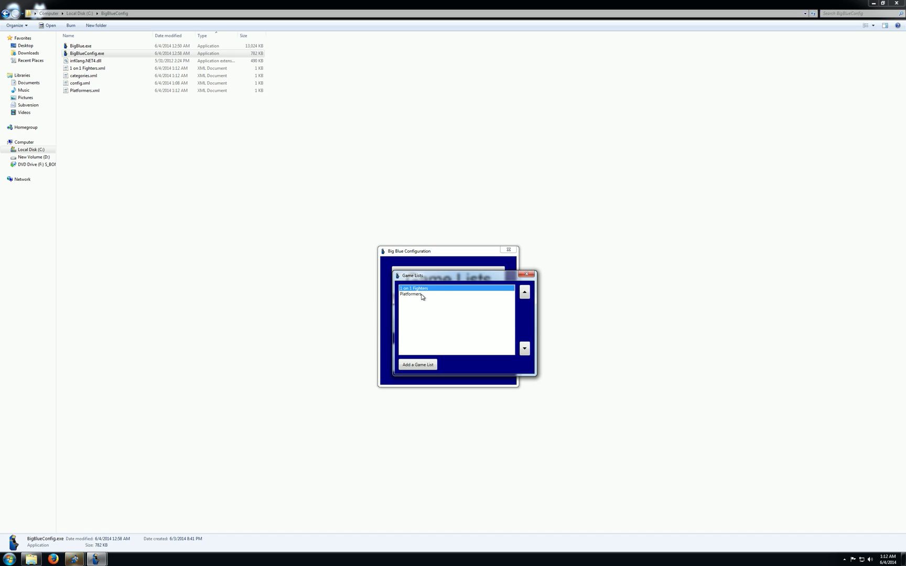
# Check which games the Platformers list contains, then close the game list windows
pyautogui.doubleClick(411, 294)
pyautogui.click(389, 316)
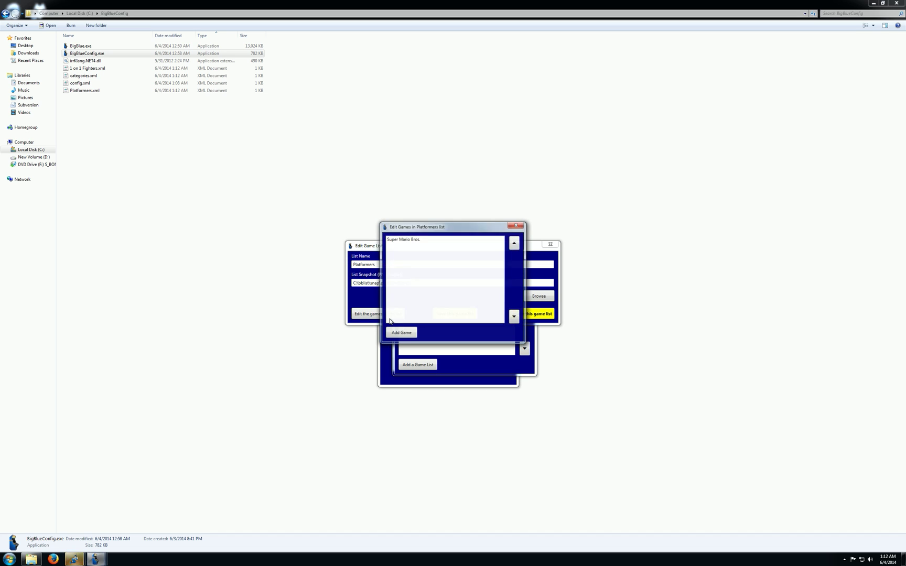
pyautogui.moveTo(415, 228); pyautogui.dragTo(417, 249)
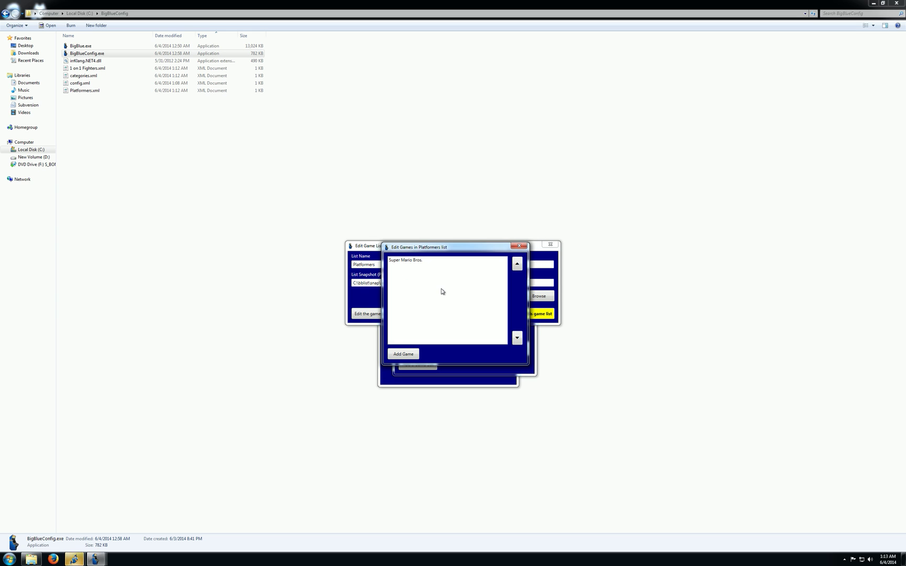
pyautogui.click(518, 246)
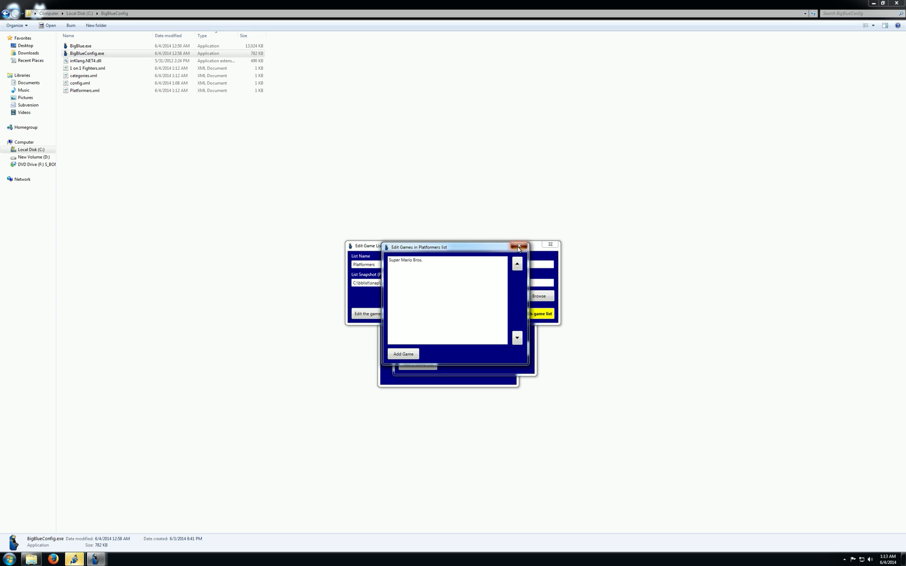
pyautogui.click(547, 249)
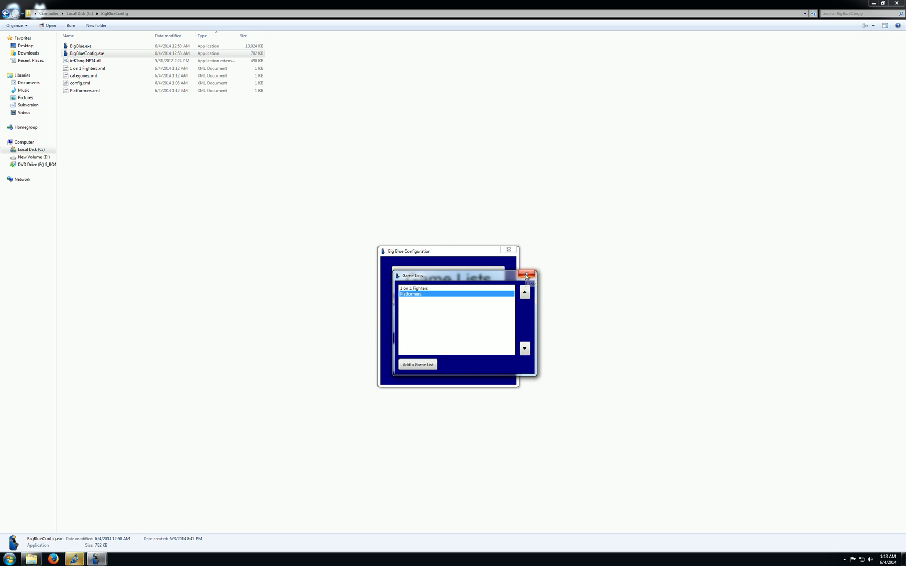
pyautogui.click(527, 275)
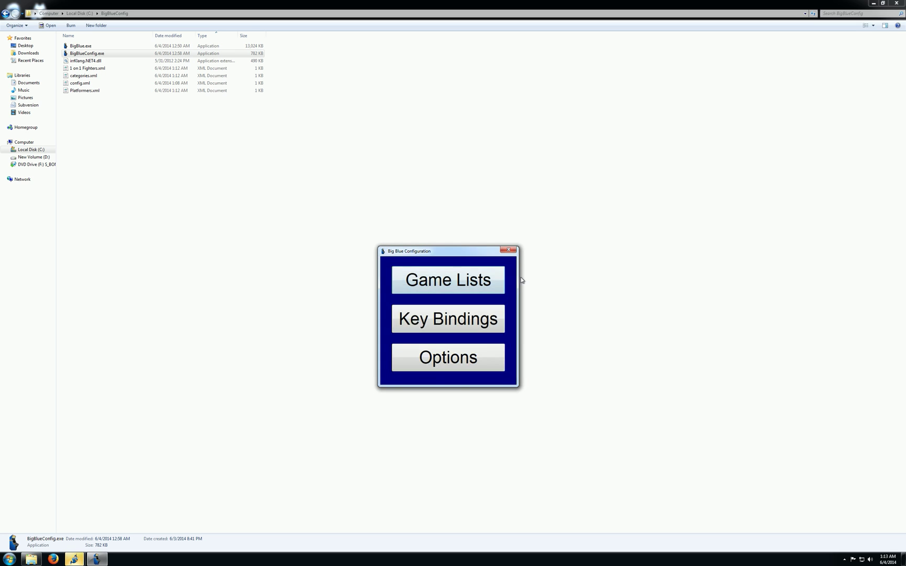
# Launch BigBlue.exe and browse between the 1 on 1 Fighters and Platformers lists in the frontend
pyautogui.doubleClick(82, 46)
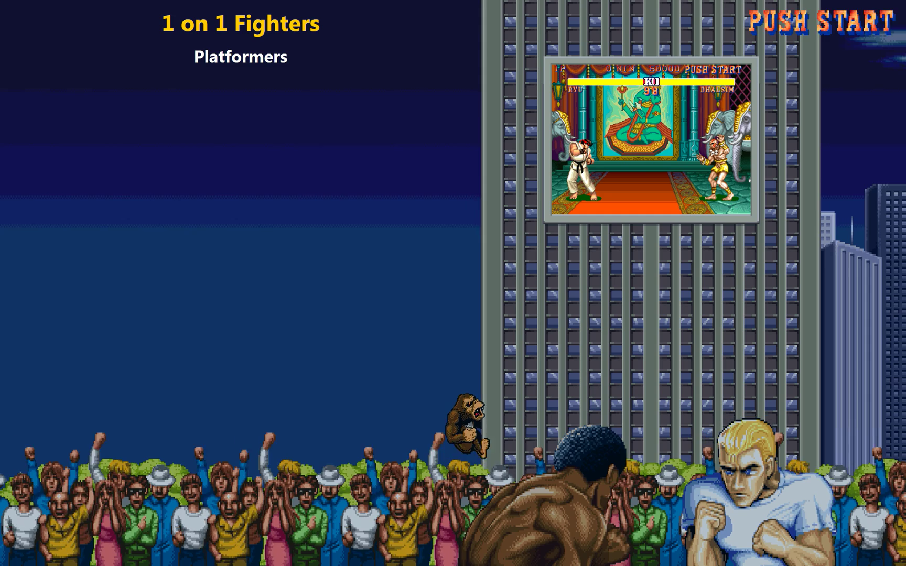
pyautogui.press('Down')
pyautogui.press('Up')
pyautogui.press('Down')
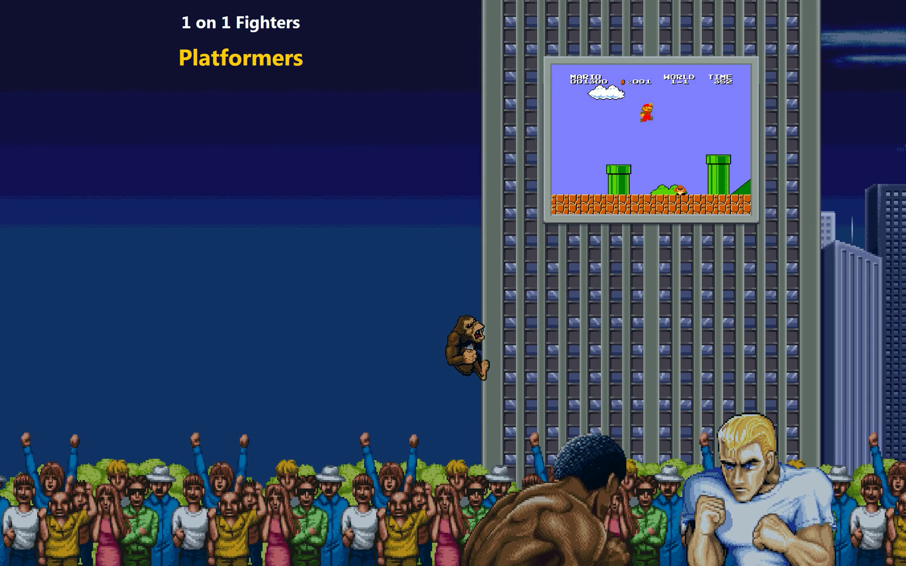
pyautogui.press('Up')
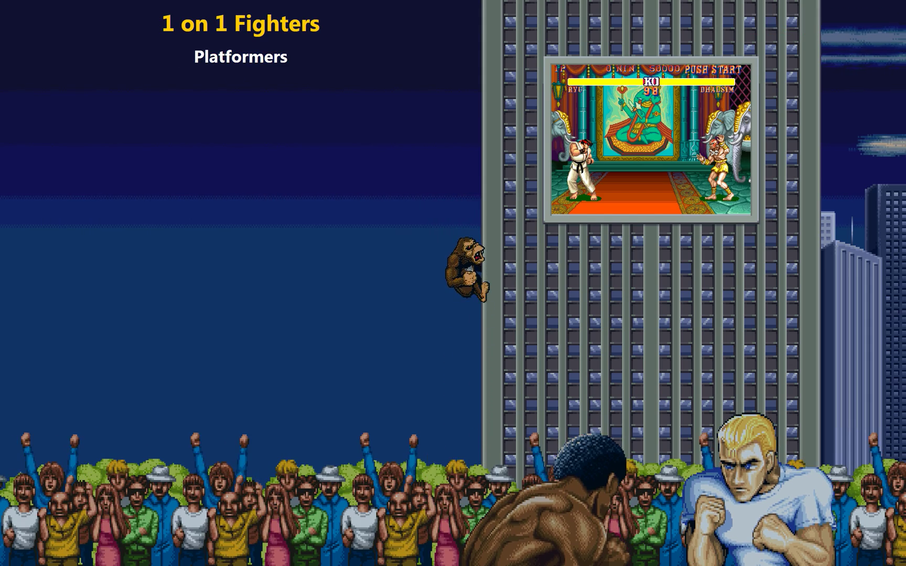
pyautogui.press('Down')
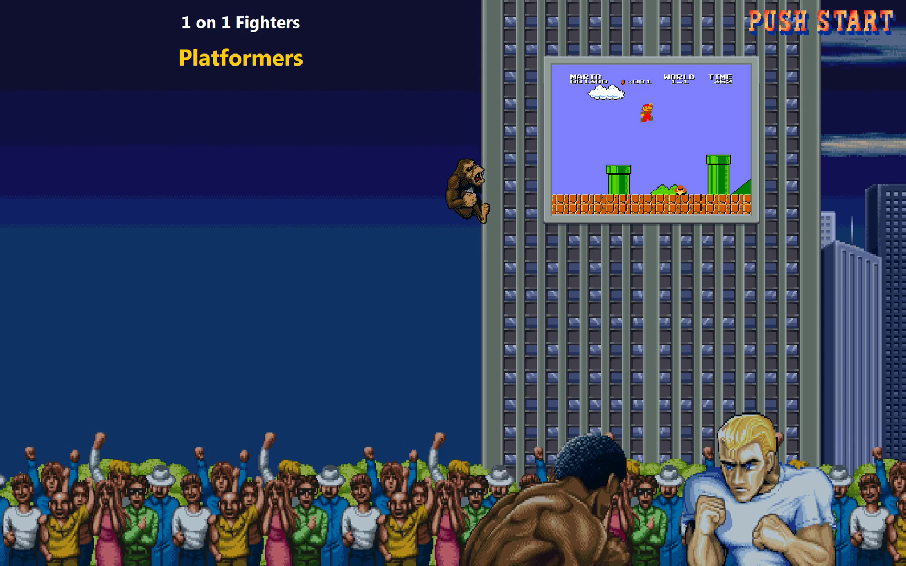
pyautogui.press('Return')
pyautogui.press('Escape')
pyautogui.press('Up')
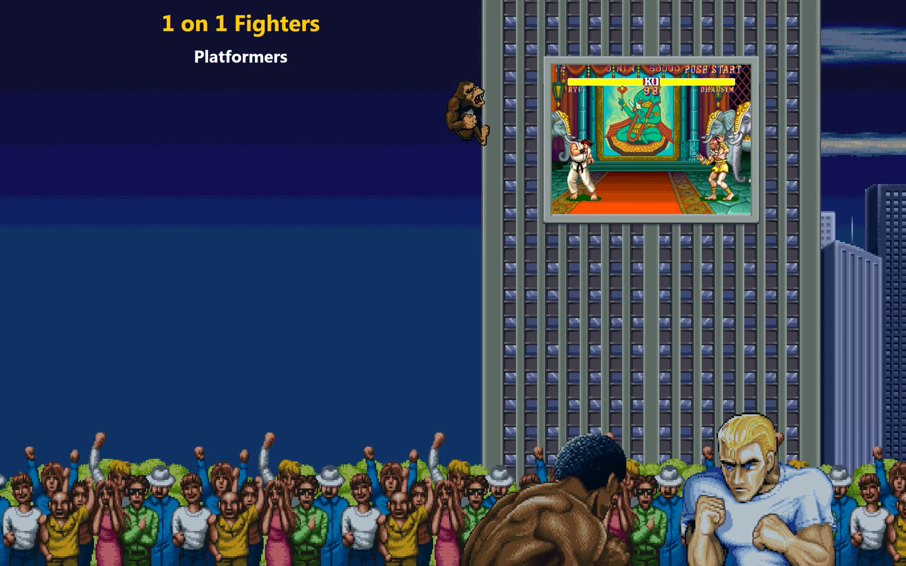
# Open the 1 on 1 Fighters list to check its games and exit the frontend
pyautogui.press('Return')
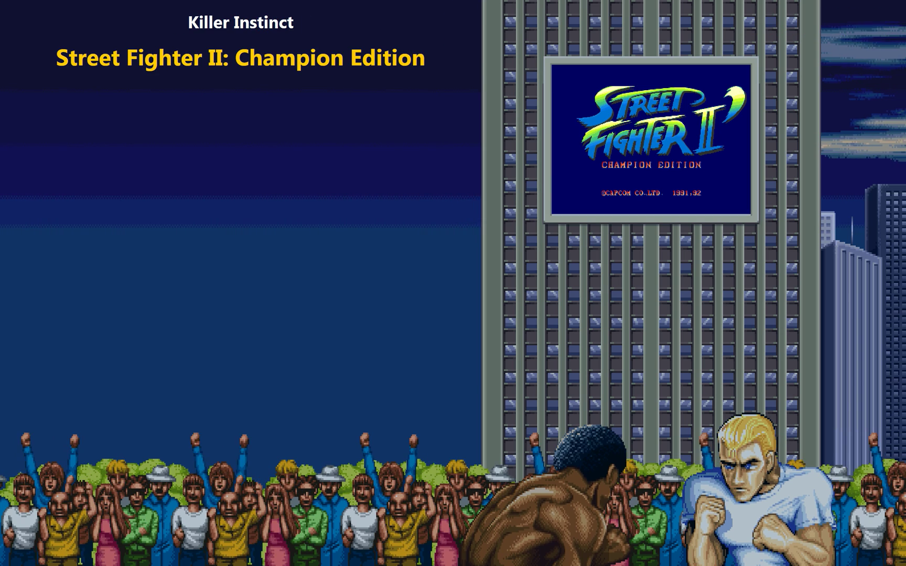
pyautogui.press('Escape')
pyautogui.press('Down')
pyautogui.press('Return')
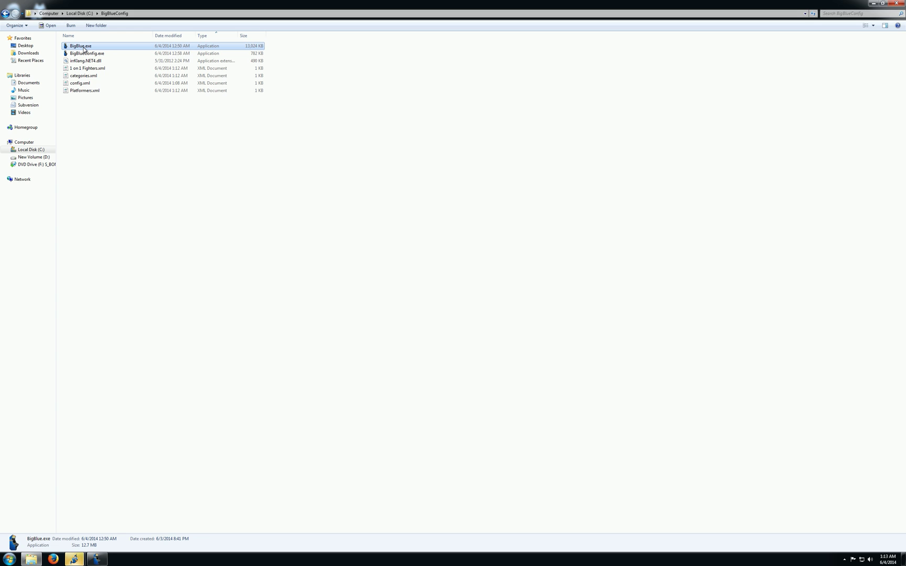
# Set the frontend's screen rotation to 90° in the Big Blue Configuration options and save them
pyautogui.click(100, 558)
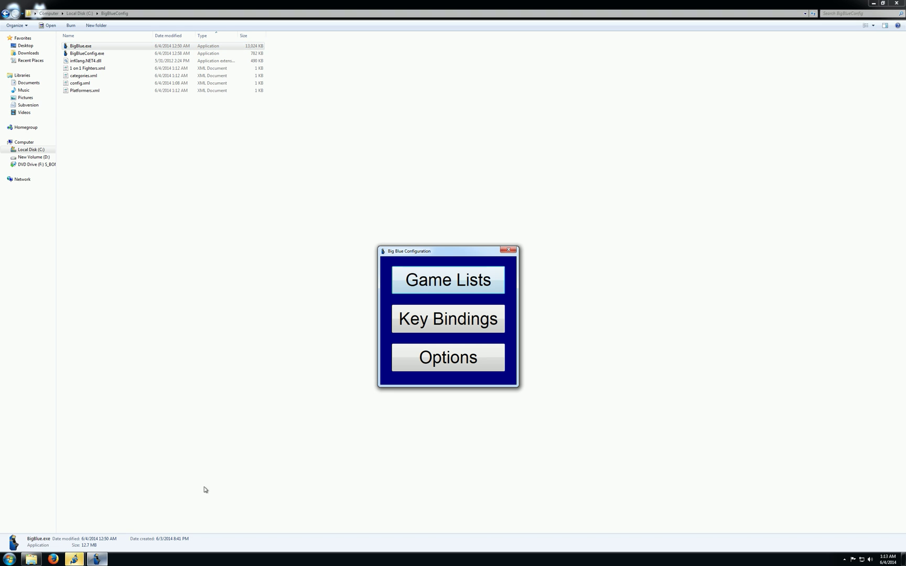
pyautogui.click(427, 356)
pyautogui.moveTo(451, 229); pyautogui.dragTo(444, 285)
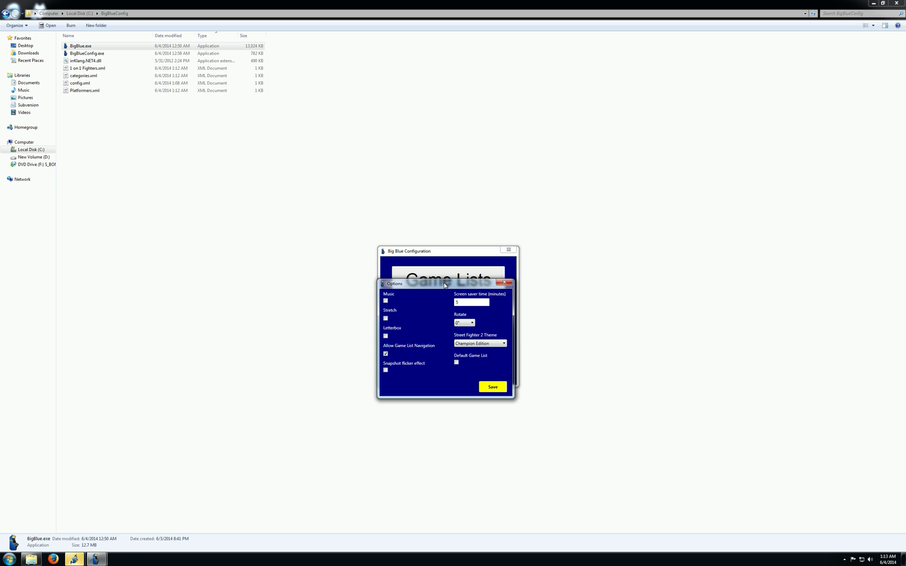
pyautogui.click(471, 324)
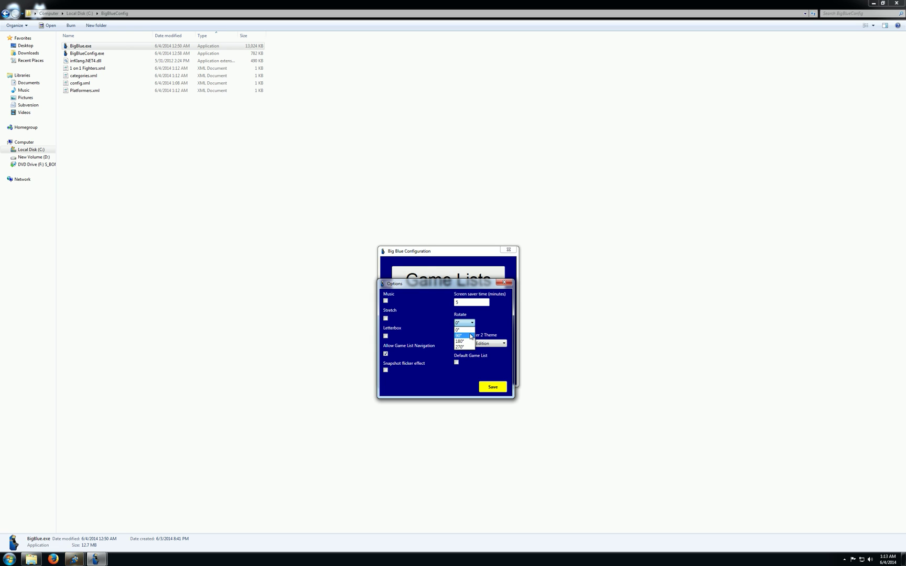
pyautogui.click(471, 336)
pyautogui.click(492, 392)
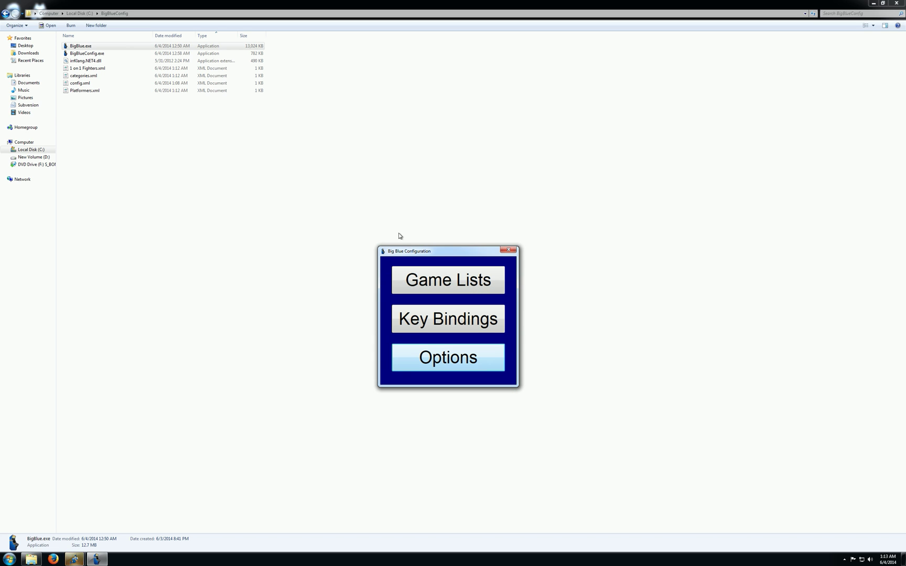
# Launch BigBlue.exe, browse between the two game lists in the rotated layout, and exit the frontend
pyautogui.doubleClick(81, 46)
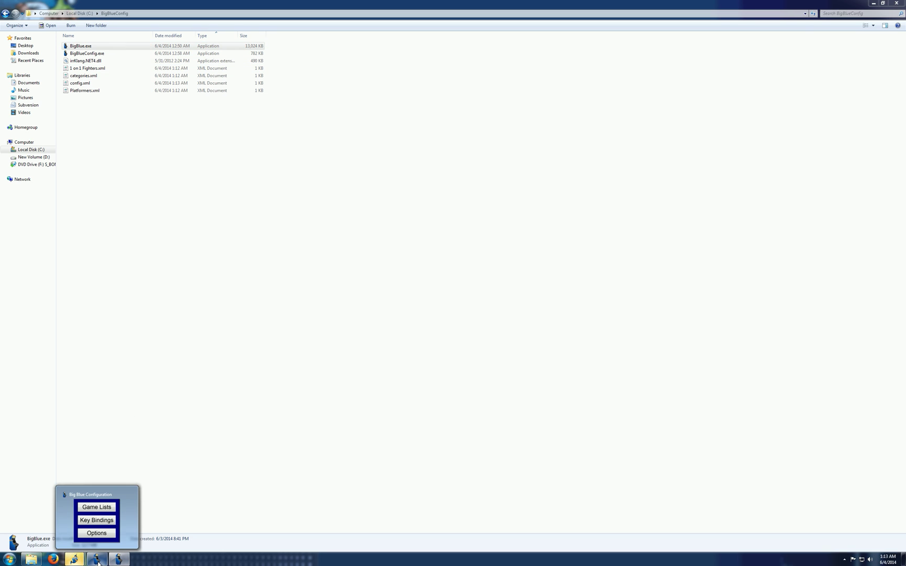
pyautogui.click(120, 562)
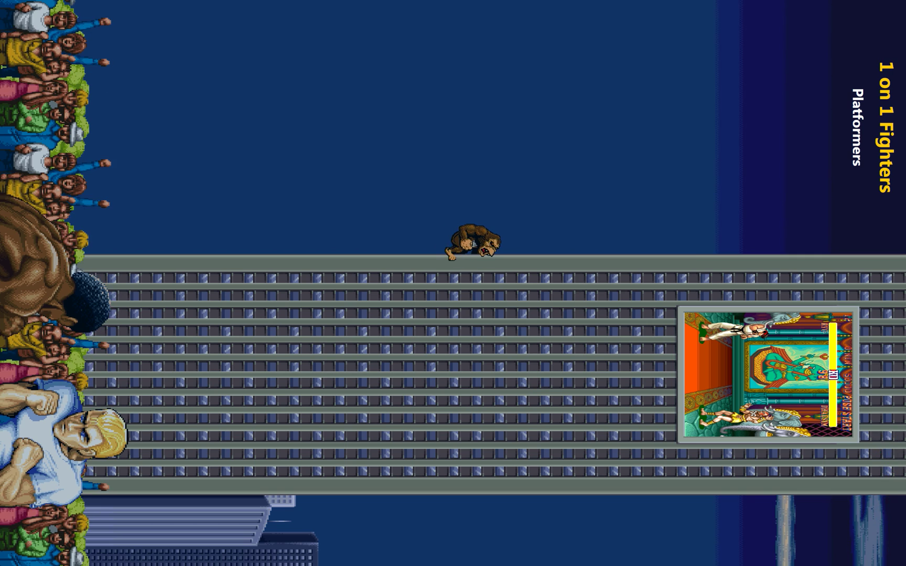
pyautogui.press('Down')
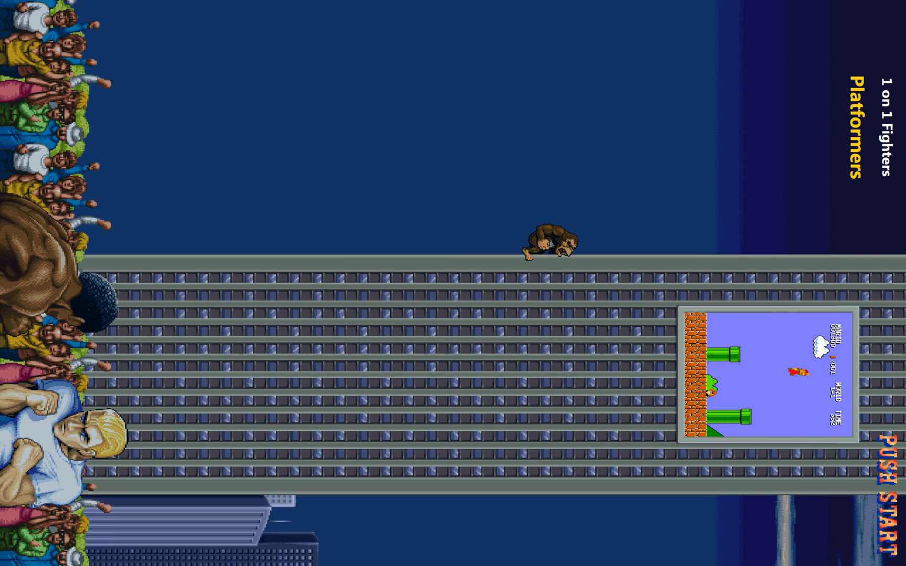
pyautogui.press('Up')
pyautogui.press('Down')
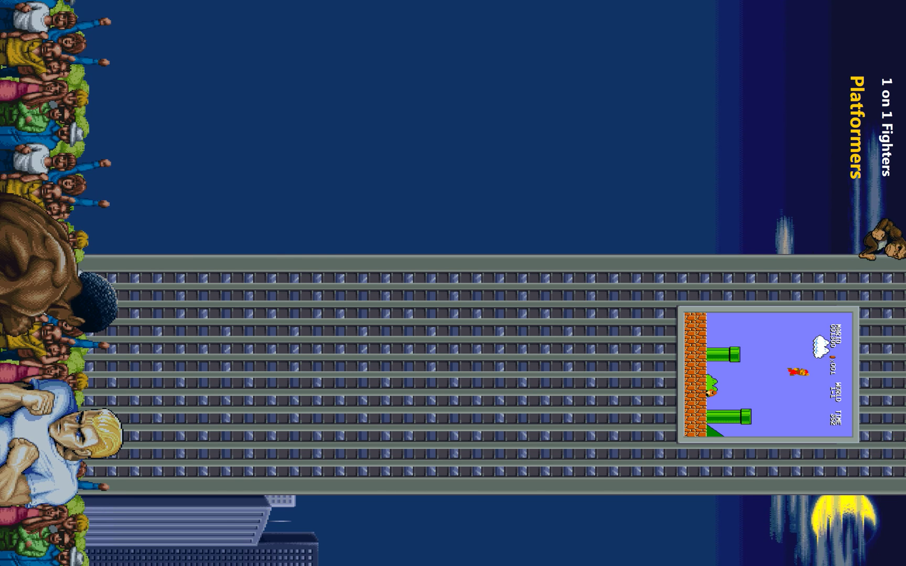
pyautogui.press('Up')
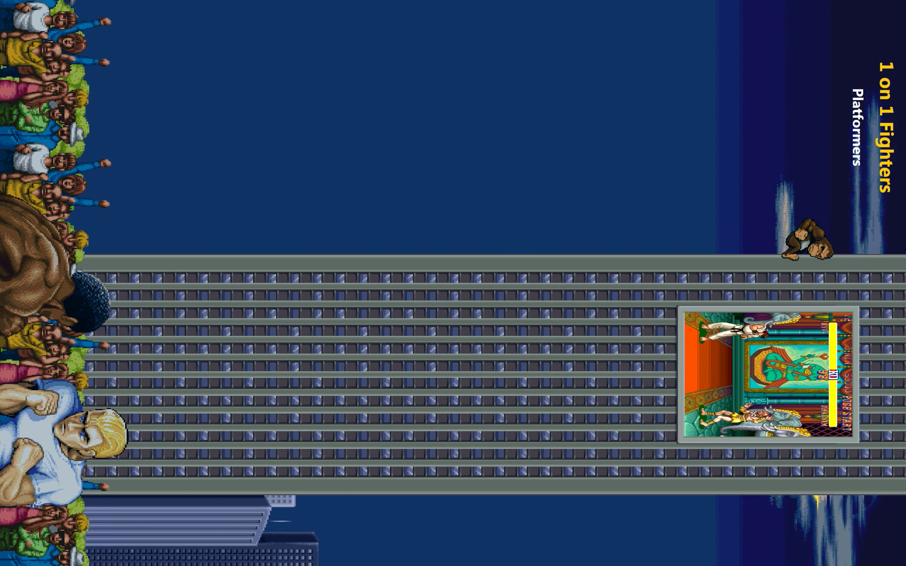
pyautogui.press('Down')
pyautogui.press('Escape')
pyautogui.press('Down')
pyautogui.press('Return')
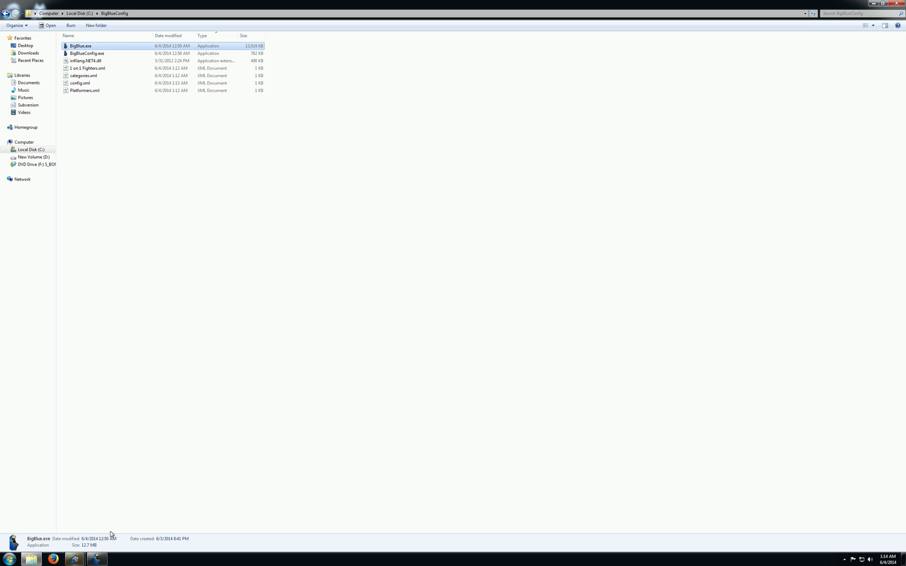
# In Big Blue Configuration, add a game list named "Vertical Shmups" with C:\bblist\snap\1943.png as its list snapshot
pyautogui.click(98, 560)
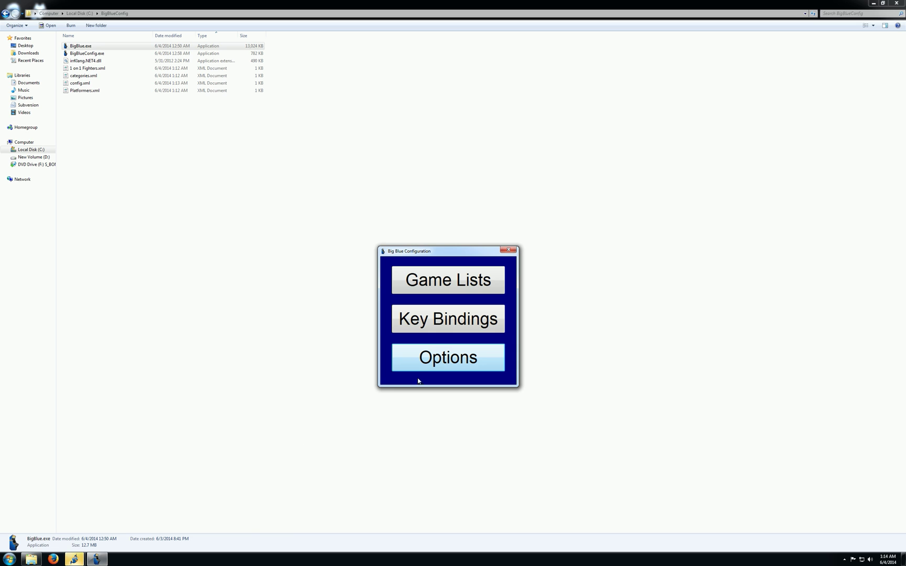
pyautogui.click(445, 290)
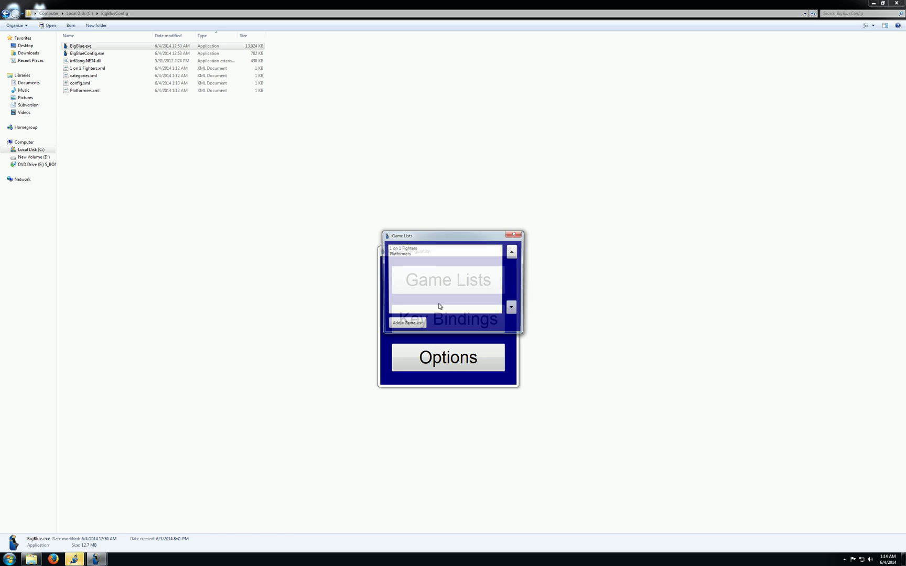
pyautogui.click(417, 323)
pyautogui.write('Vertical')
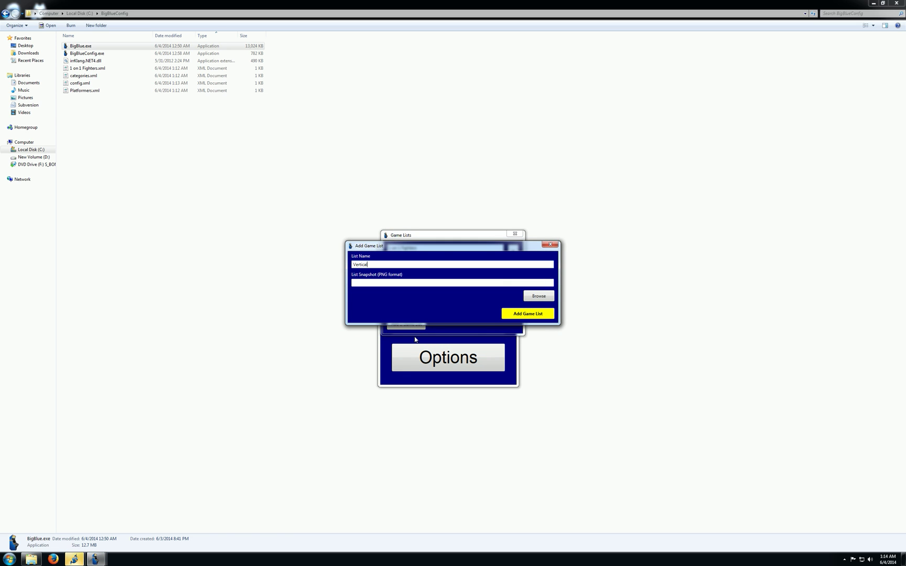
pyautogui.write(' Shmups')
pyautogui.click(543, 295)
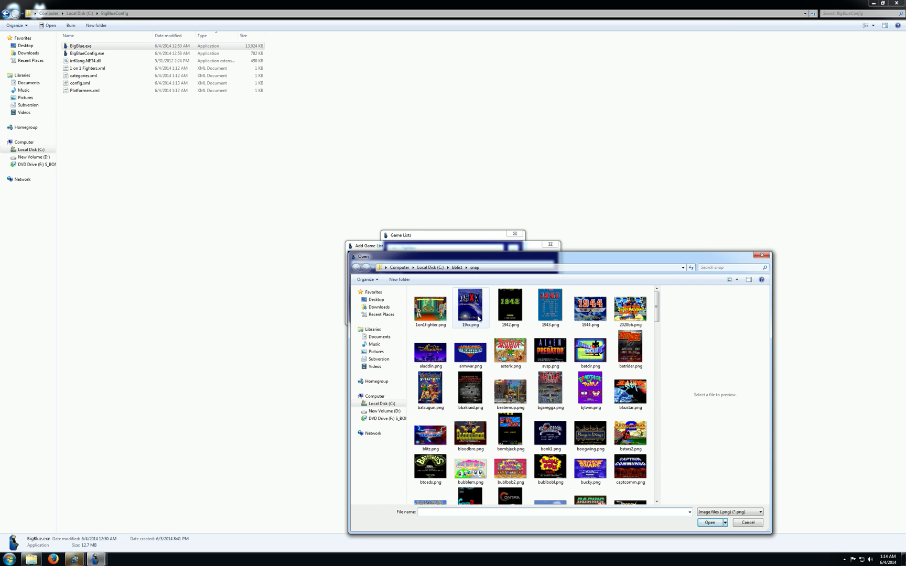
pyautogui.doubleClick(542, 314)
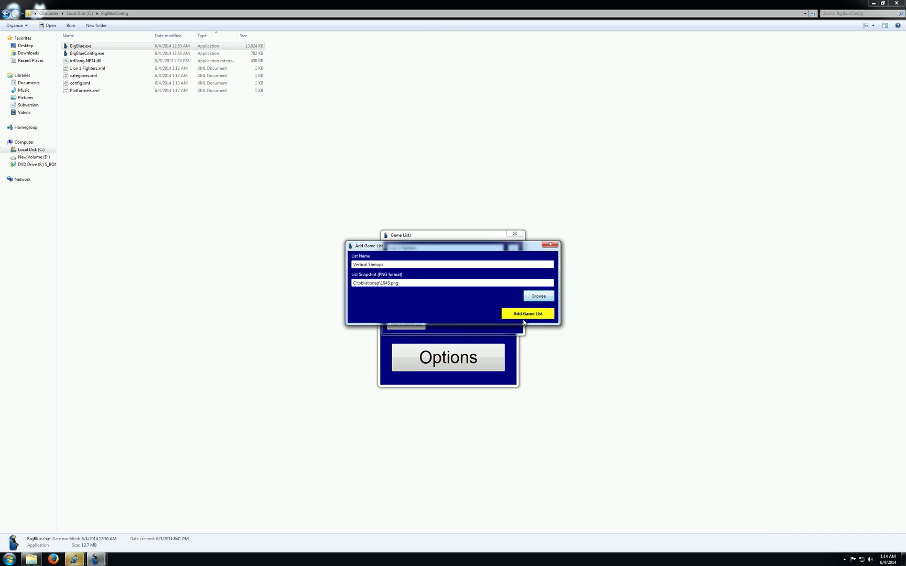
pyautogui.click(527, 314)
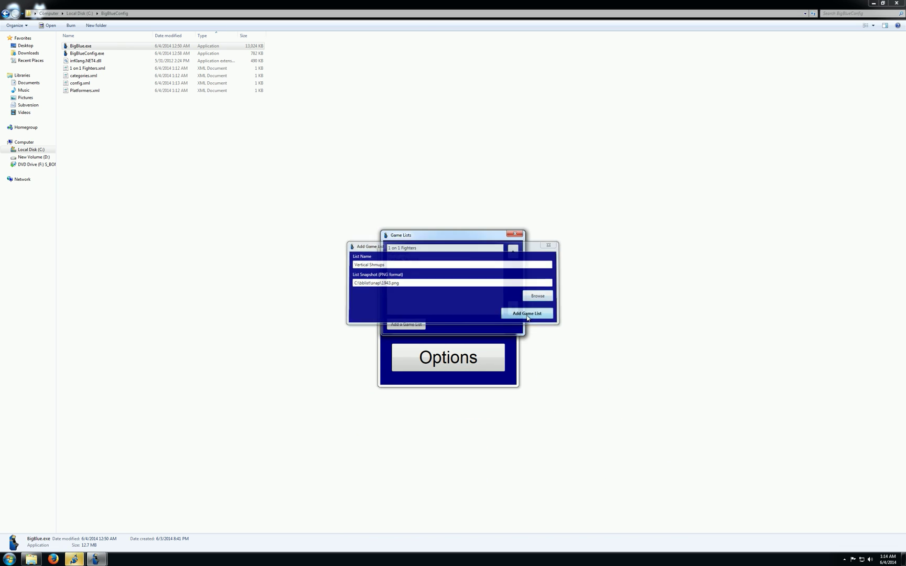
# Start a new game entry in the Vertical Shmups list titled "Batsugun" with D:\mame\mame64.exe as the game location
pyautogui.doubleClick(416, 261)
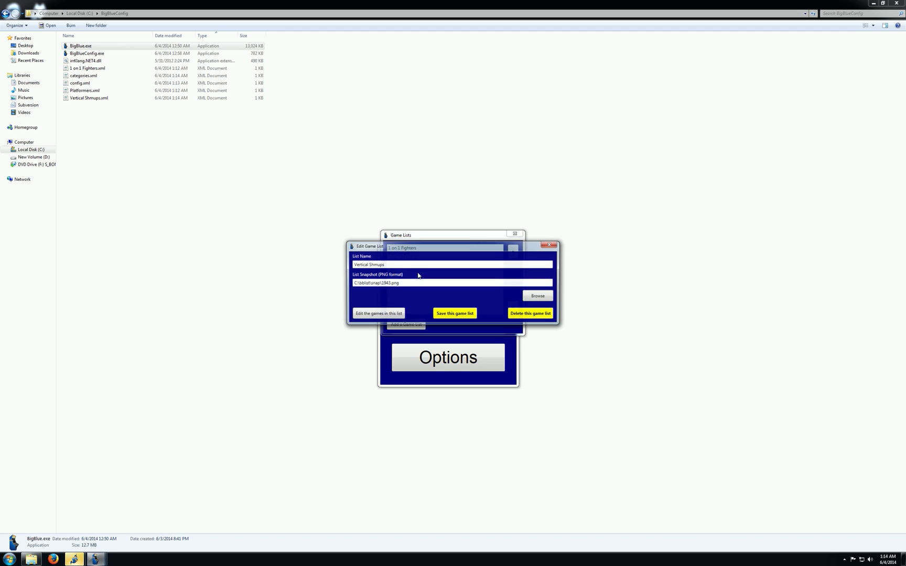
pyautogui.click(389, 313)
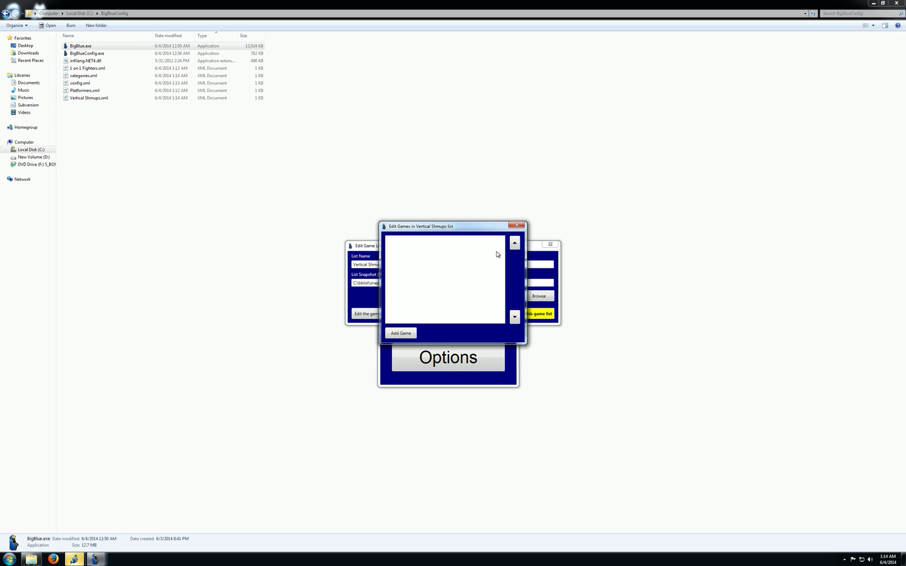
pyautogui.click(399, 333)
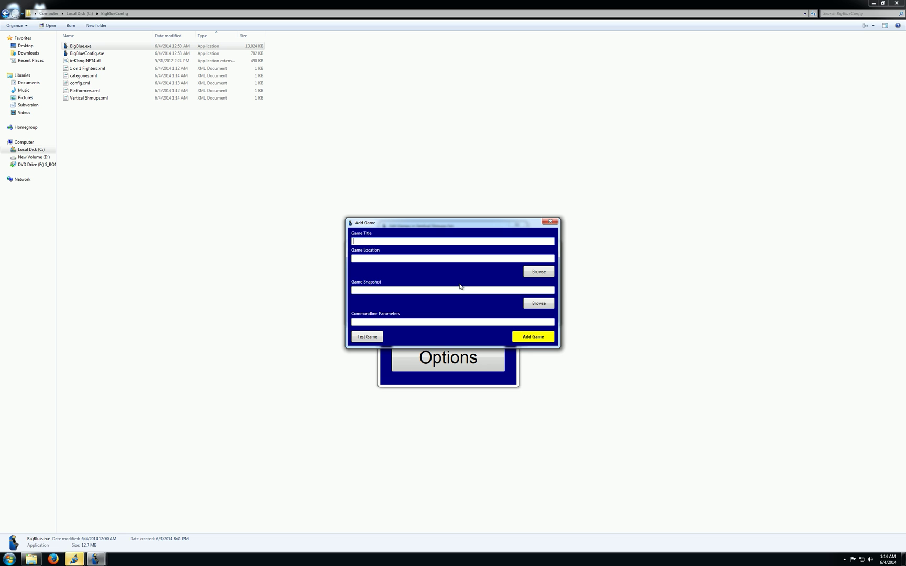
pyautogui.click(539, 272)
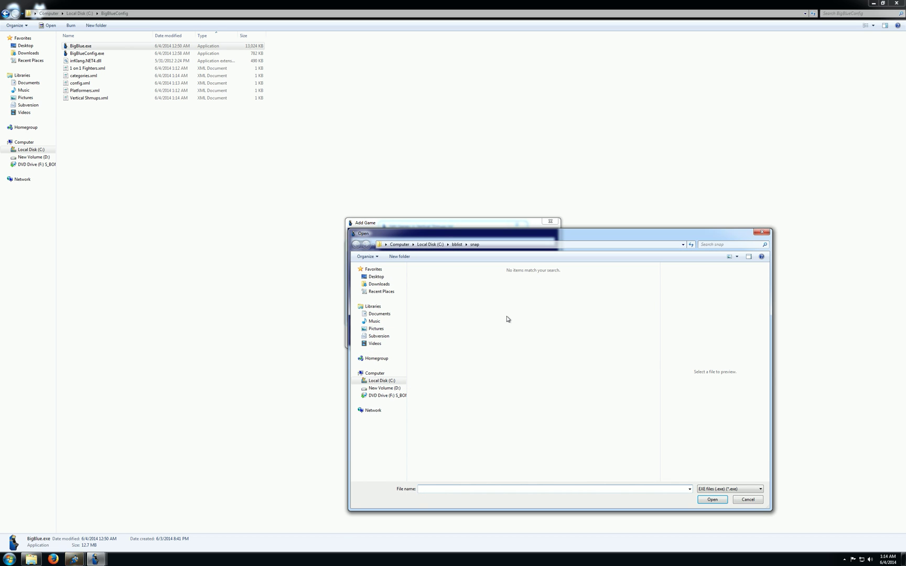
pyautogui.write('c:\\mame\\')
pyautogui.press('Return')
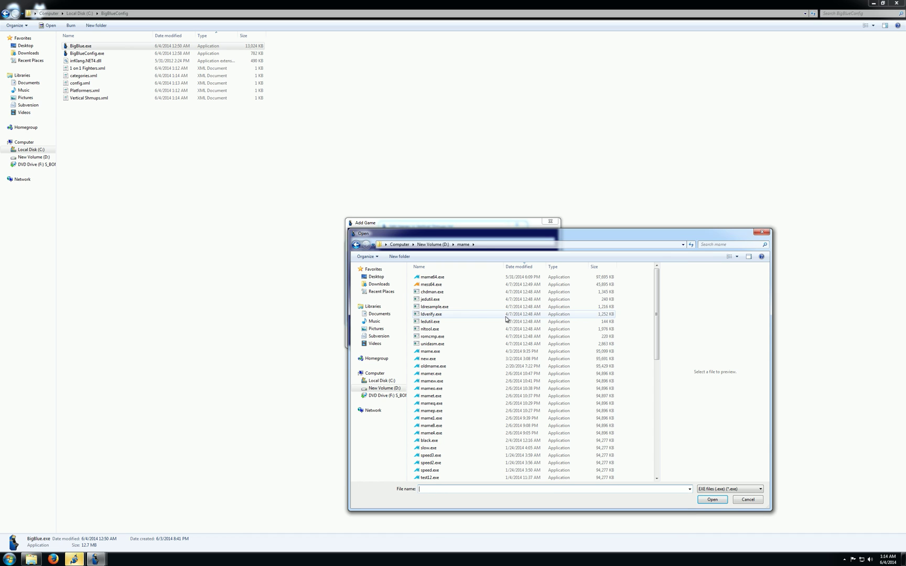
pyautogui.doubleClick(439, 288)
# Give Batsugun the command-line parameter "batsugun" and the snapshot C:\bblist\snap\batsugun.png, and add it to the list
pyautogui.click(398, 322)
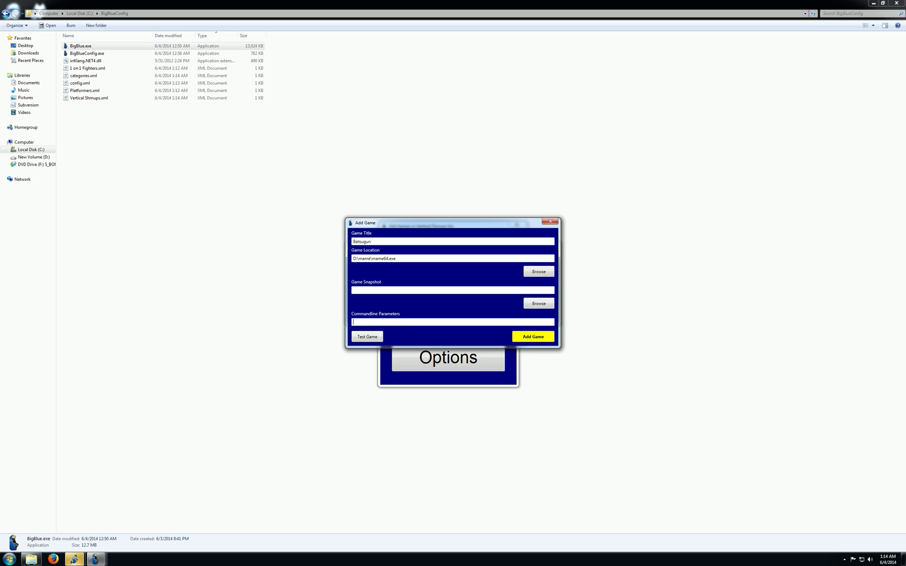
pyautogui.click(533, 306)
pyautogui.write('c')
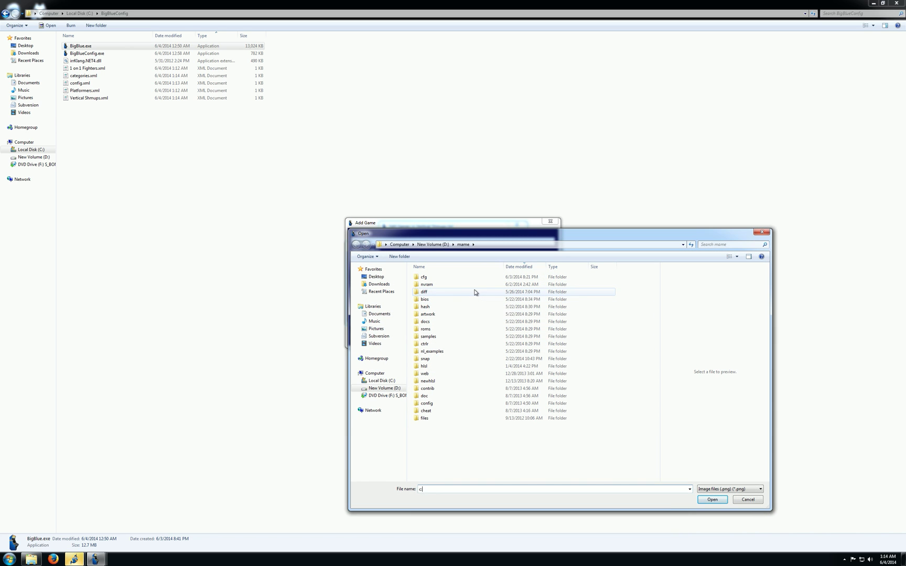
pyautogui.write(':\\bblist\\snap')
pyautogui.press('Return')
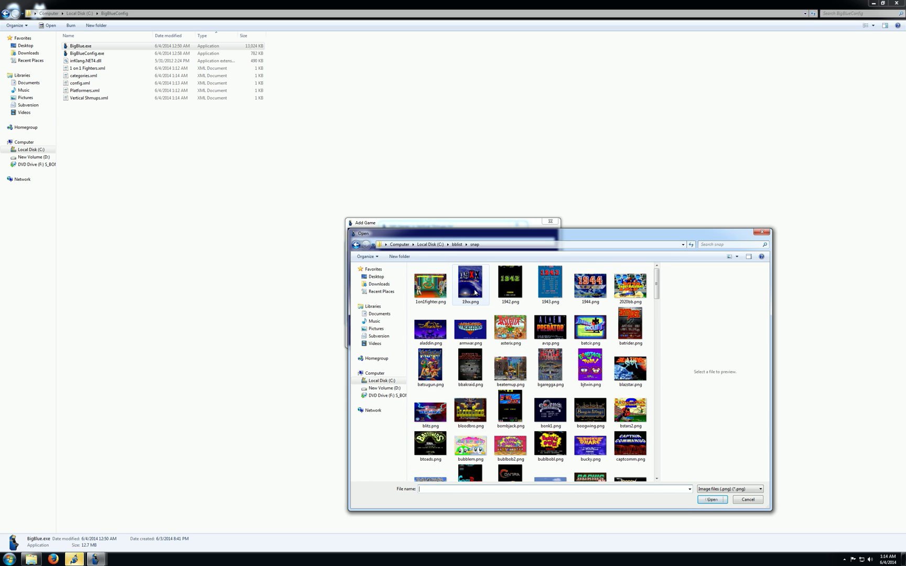
pyautogui.click(423, 365)
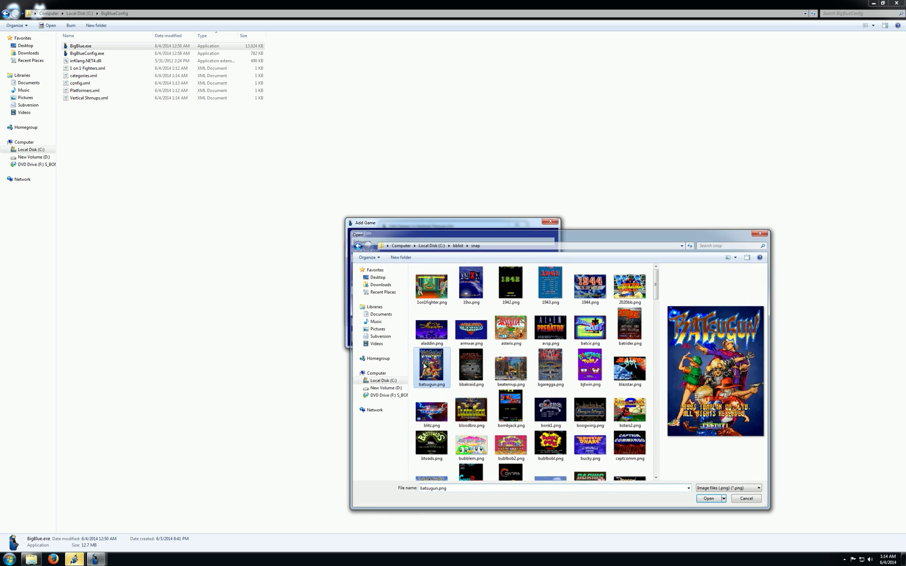
pyautogui.doubleClick(424, 366)
pyautogui.moveTo(455, 226); pyautogui.dragTo(469, 271)
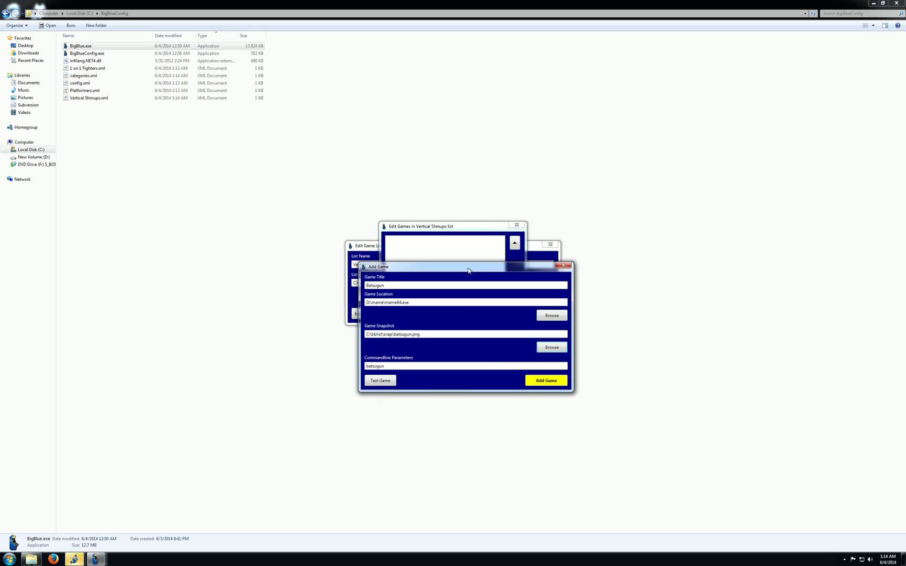
pyautogui.click(542, 381)
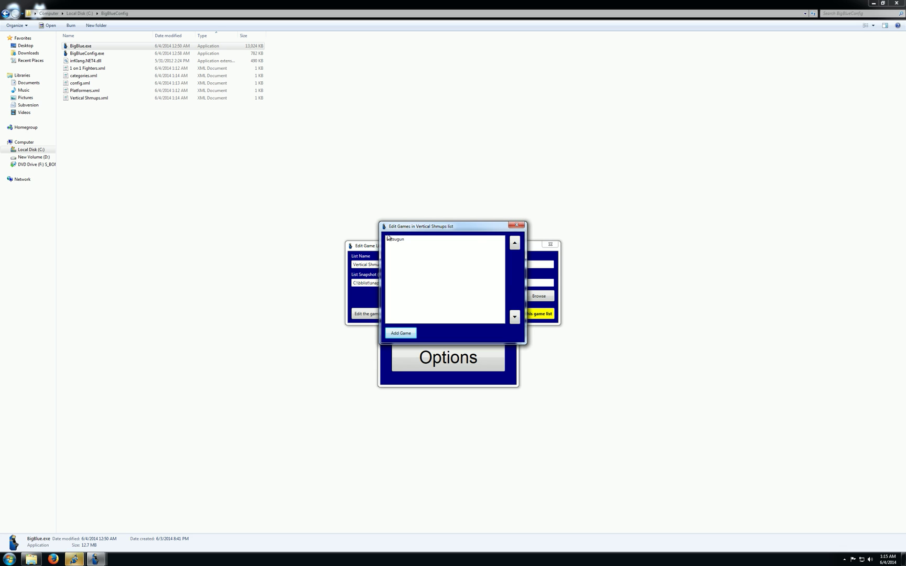
# Close the Vertical Shmups editing windows and the game lists to return to the main configuration window
pyautogui.click(516, 226)
pyautogui.click(550, 244)
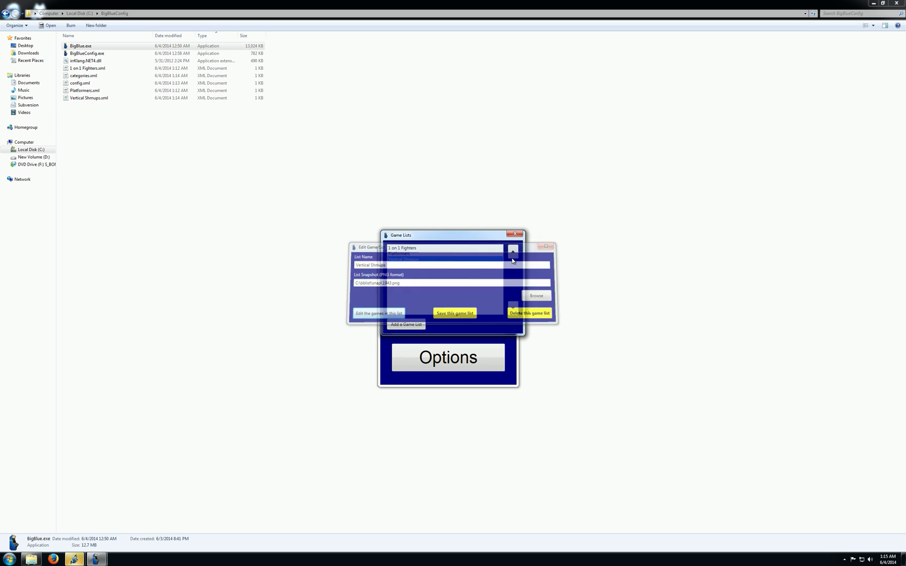
pyautogui.click(514, 235)
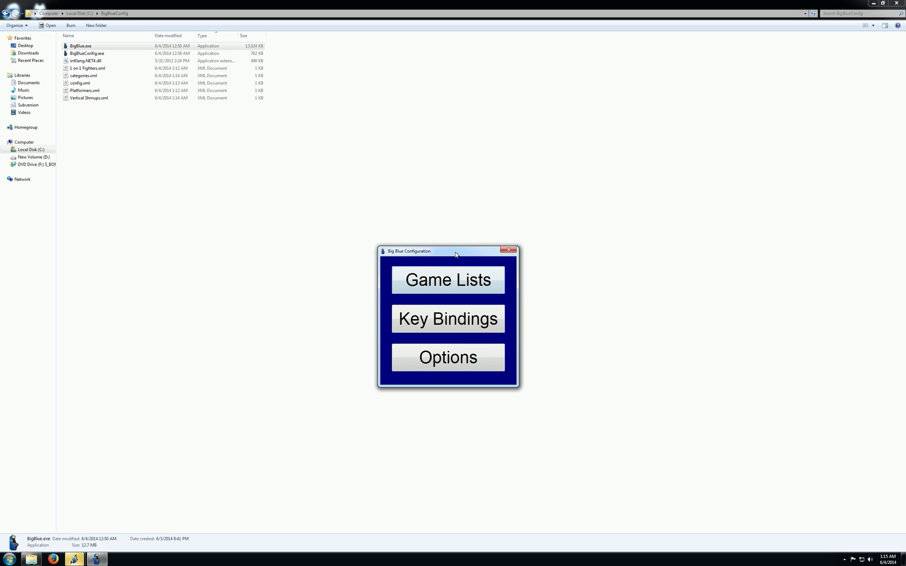
# Launch BigBlue.exe, open the Vertical Shmups list to check its games, and return to the game lists
pyautogui.doubleClick(81, 46)
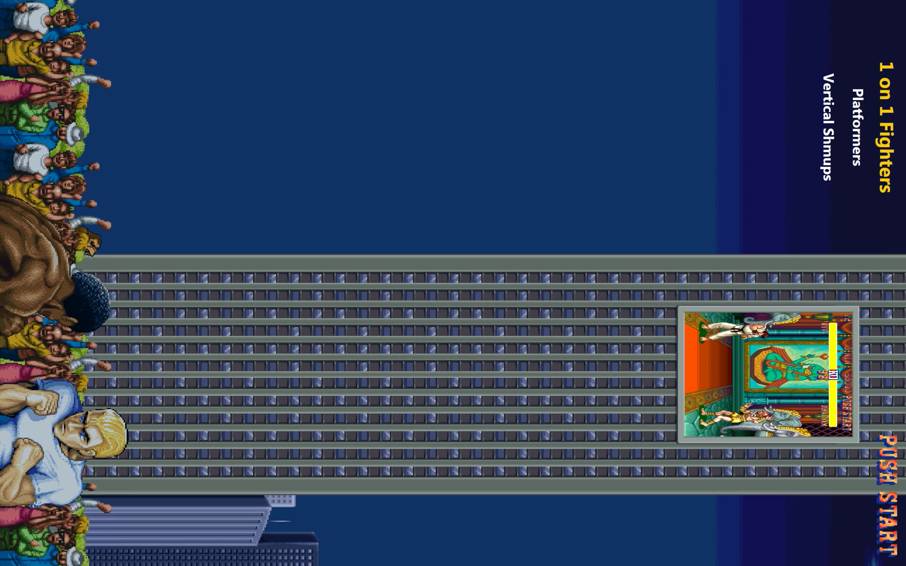
pyautogui.press('Up')
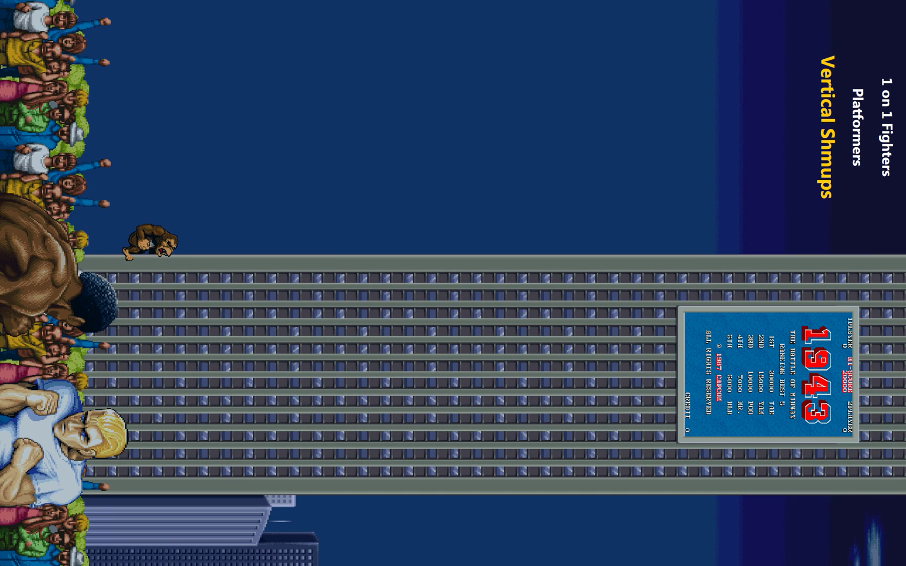
pyautogui.press('Return')
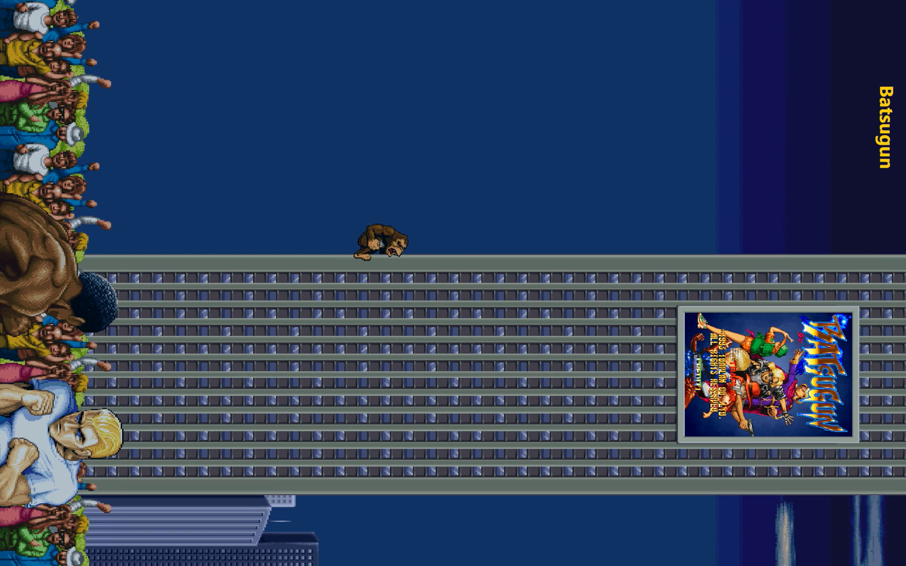
pyautogui.press('Escape')
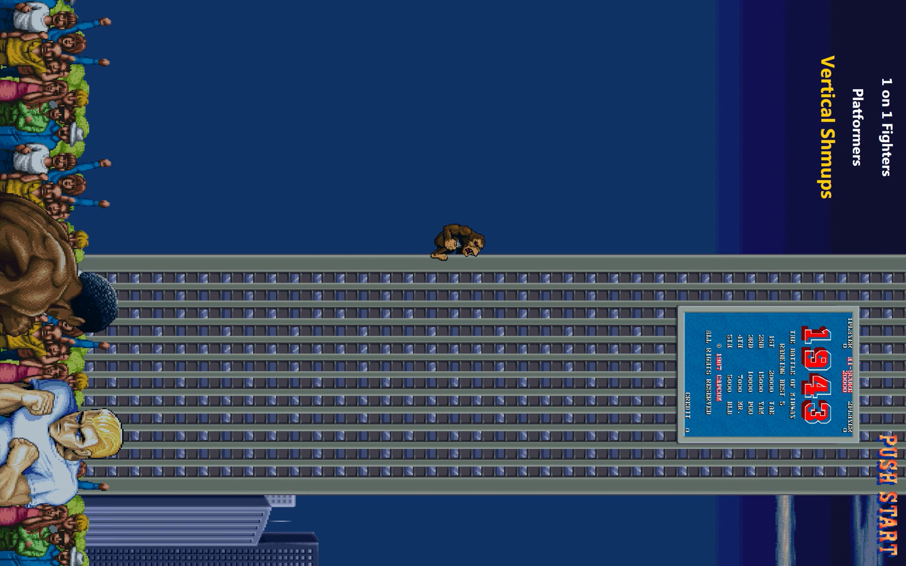
# Exit the frontend and set the display rotation to 0° in the Big Blue Configuration options
pyautogui.press('Escape')
pyautogui.press('Return')
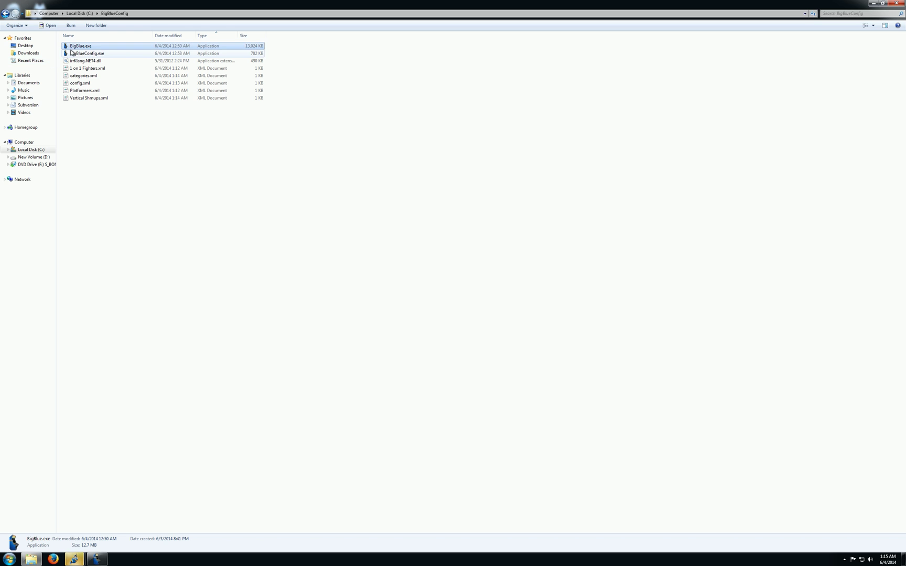
pyautogui.click(97, 560)
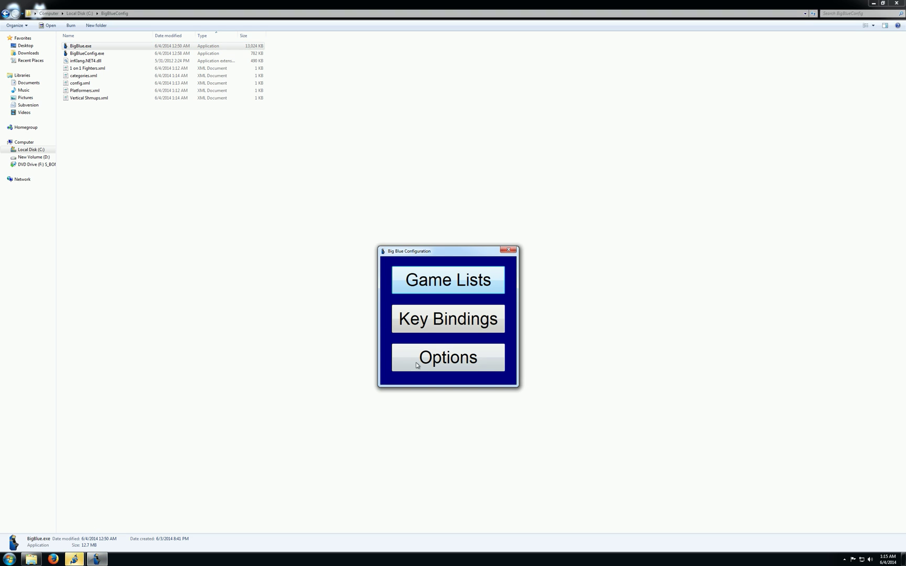
pyautogui.click(447, 359)
pyautogui.click(476, 268)
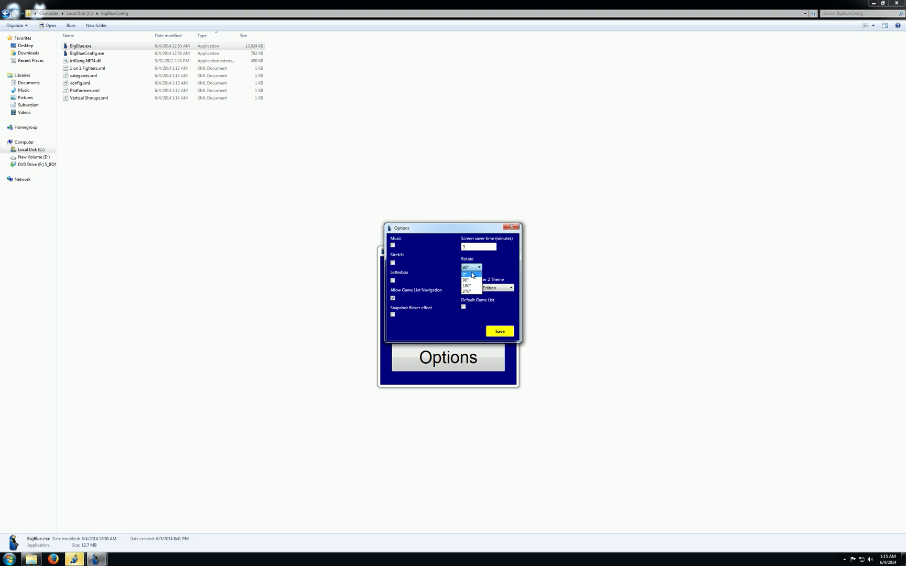
pyautogui.click(478, 274)
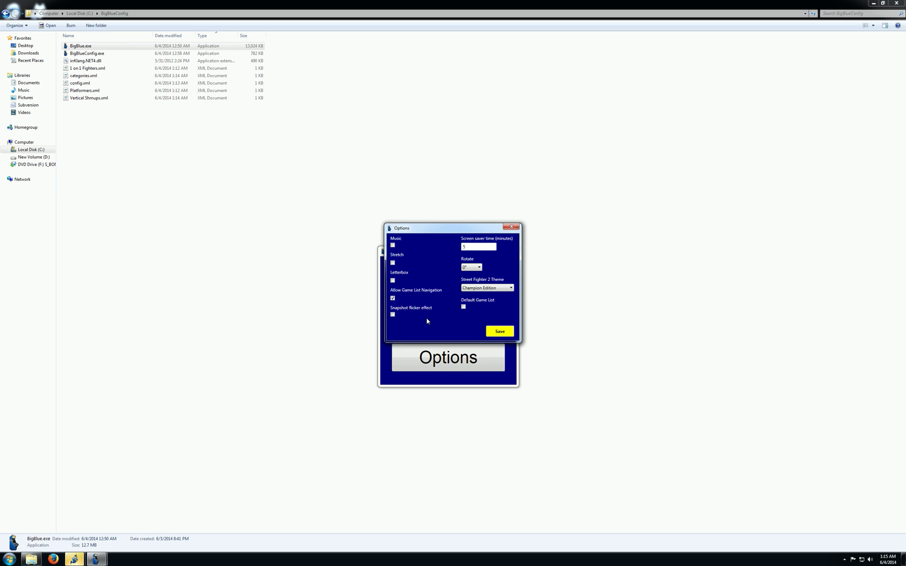
# Enable the default game list option, choose Platformers as the default list, and save the options
pyautogui.click(463, 308)
pyautogui.click(479, 316)
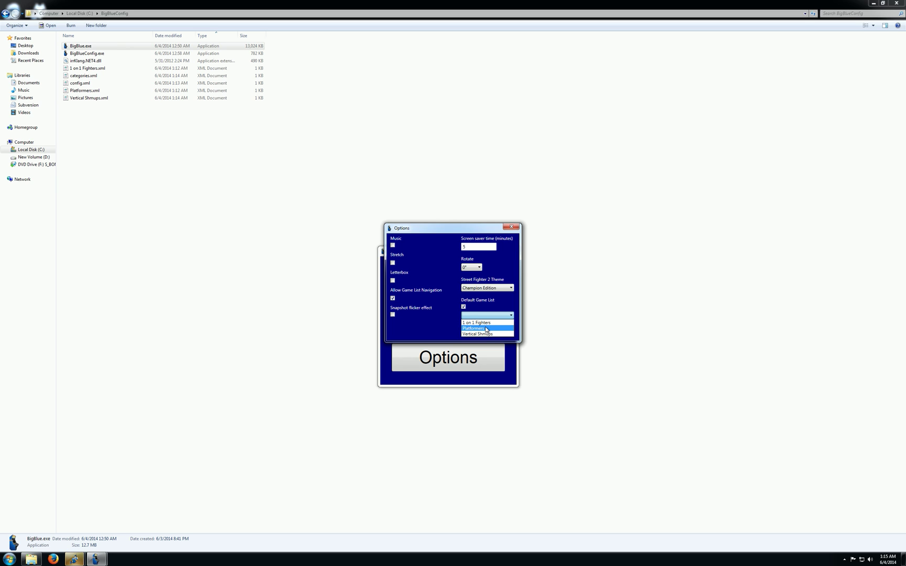
pyautogui.click(486, 328)
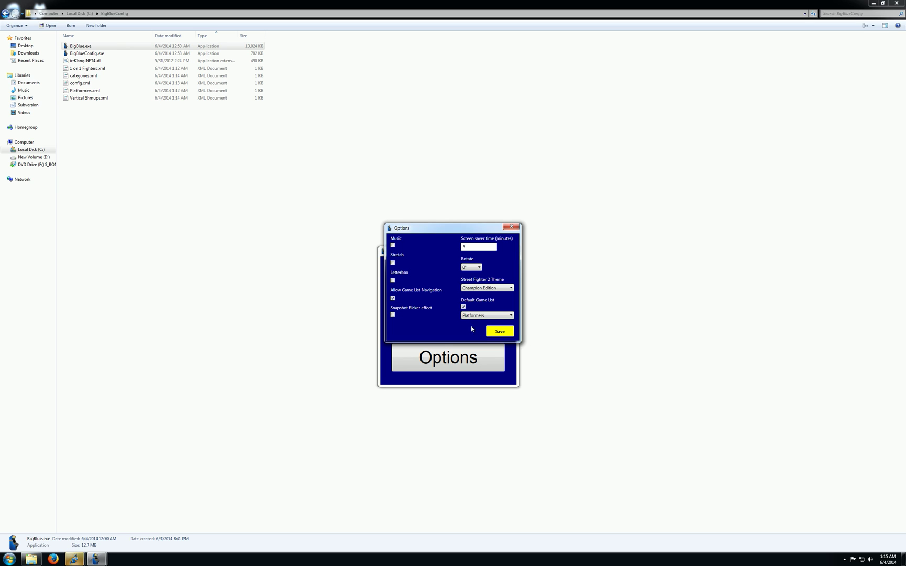
pyautogui.click(501, 332)
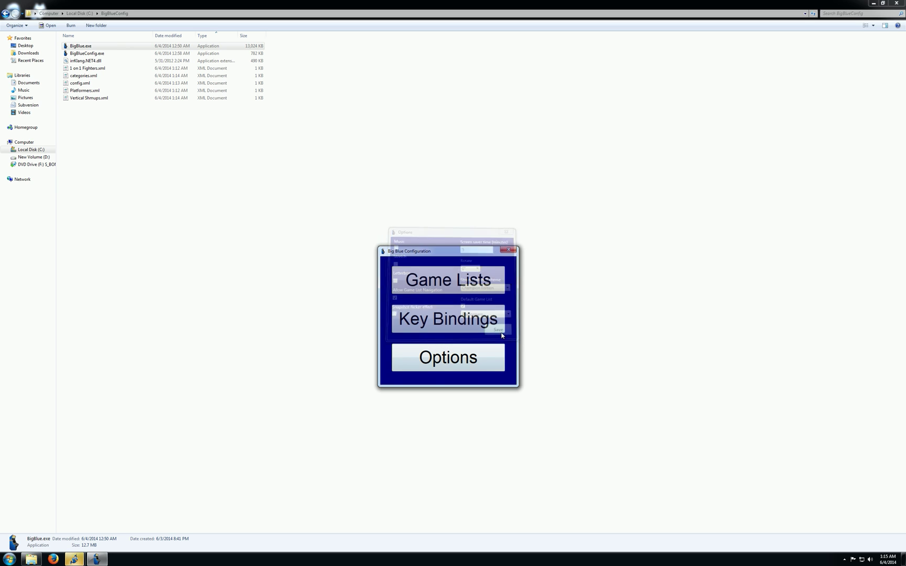
# Launch BigBlue.exe to check the unrotated display and the Platformers startup list, and exit the frontend
pyautogui.doubleClick(88, 48)
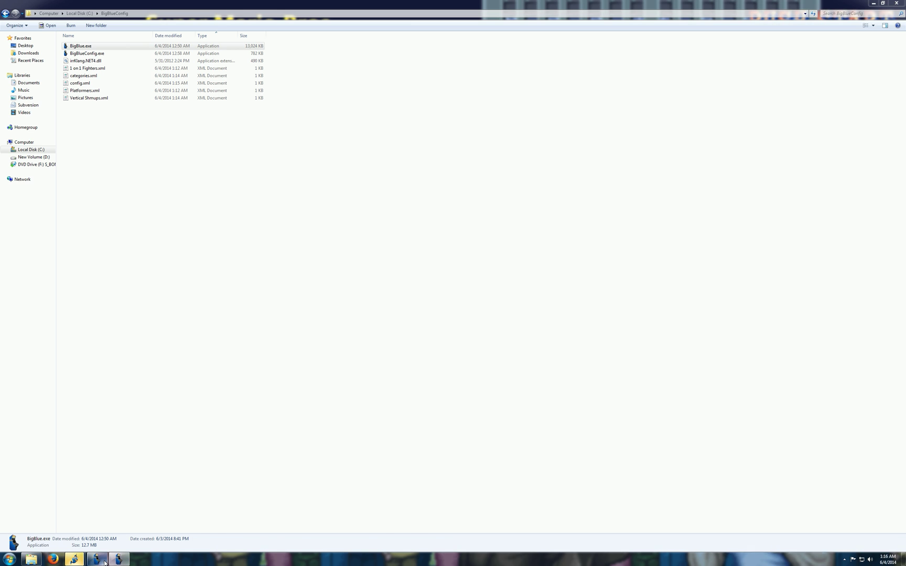
pyautogui.click(120, 559)
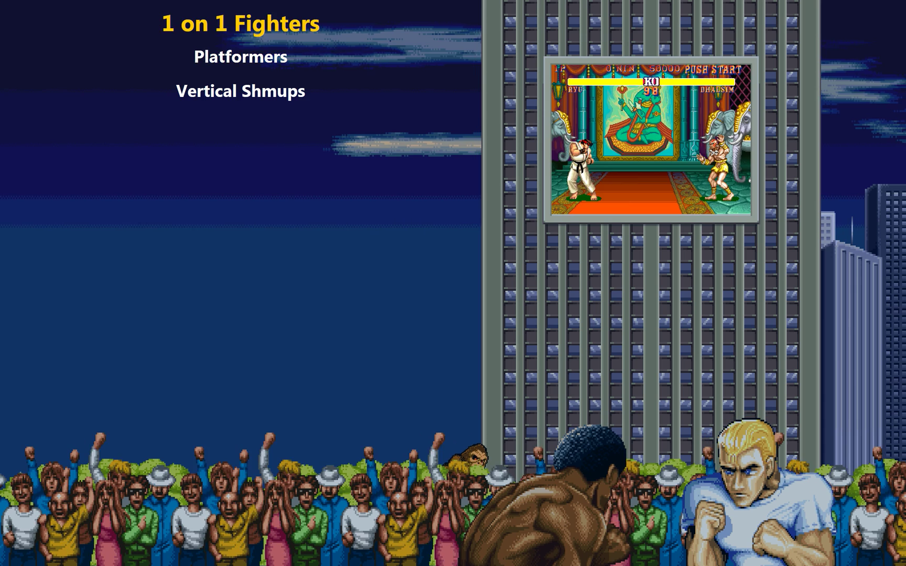
pyautogui.press('Escape')
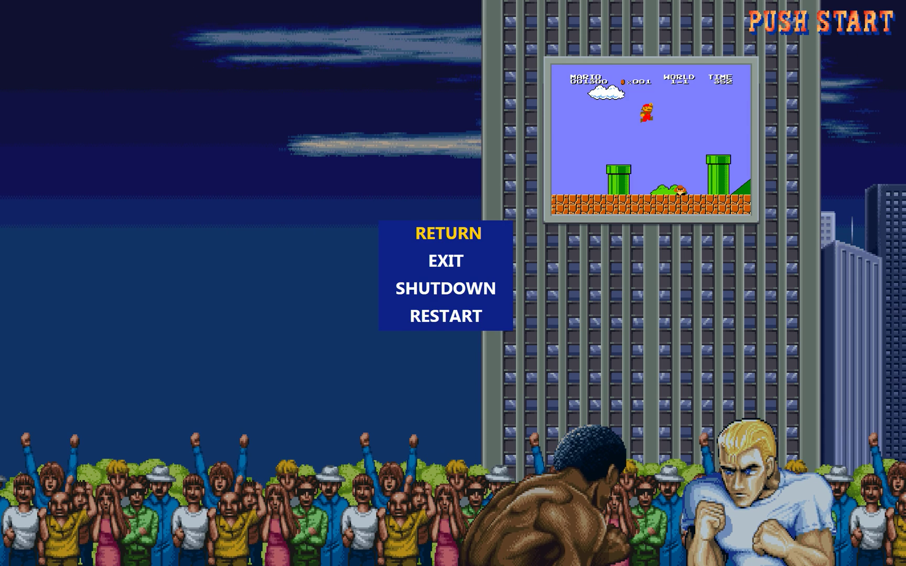
pyautogui.press('Down')
pyautogui.press('Return')
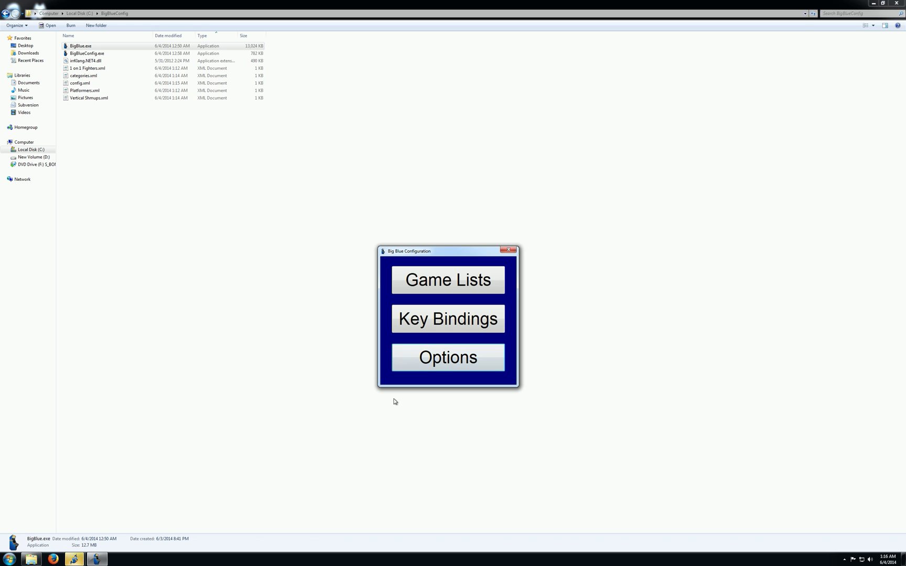
pyautogui.moveTo(443, 255); pyautogui.dragTo(408, 267)
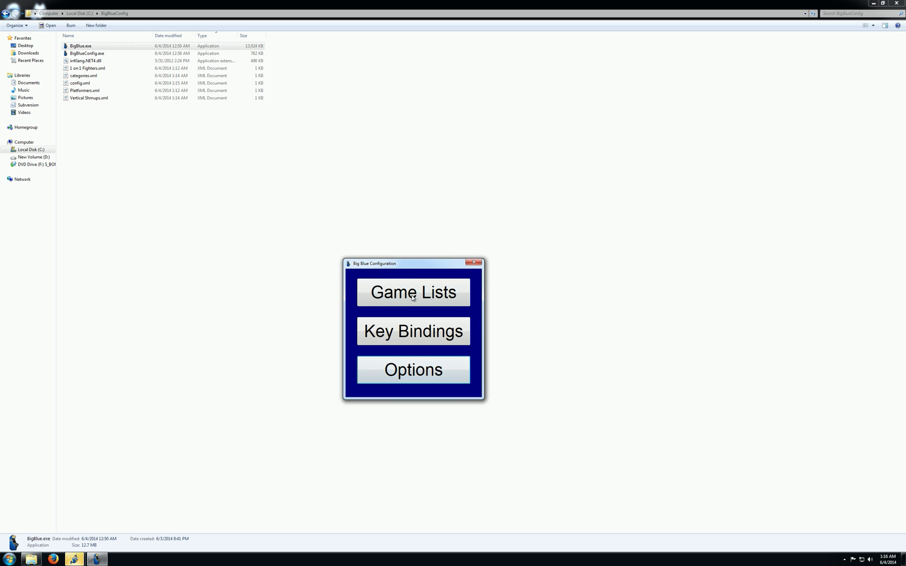
pyautogui.click(419, 381)
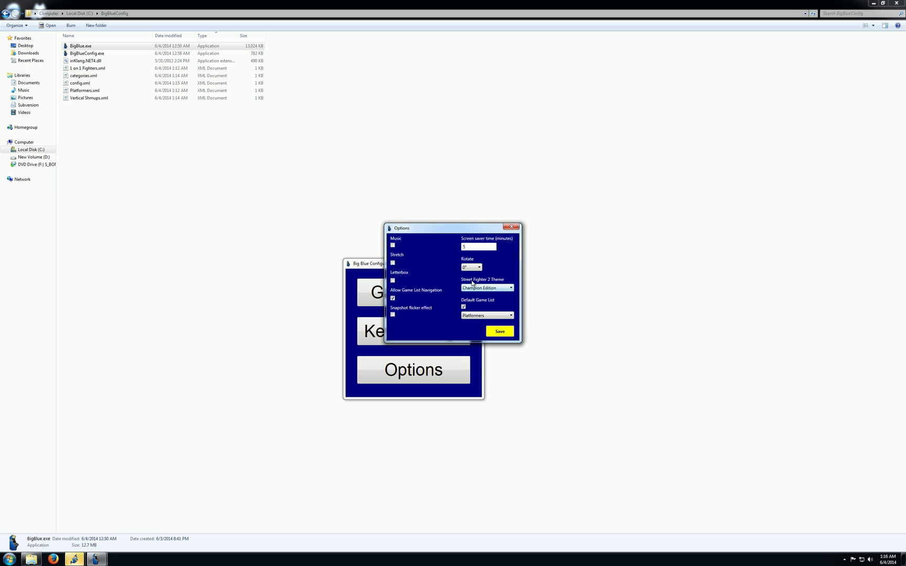
pyautogui.click(511, 229)
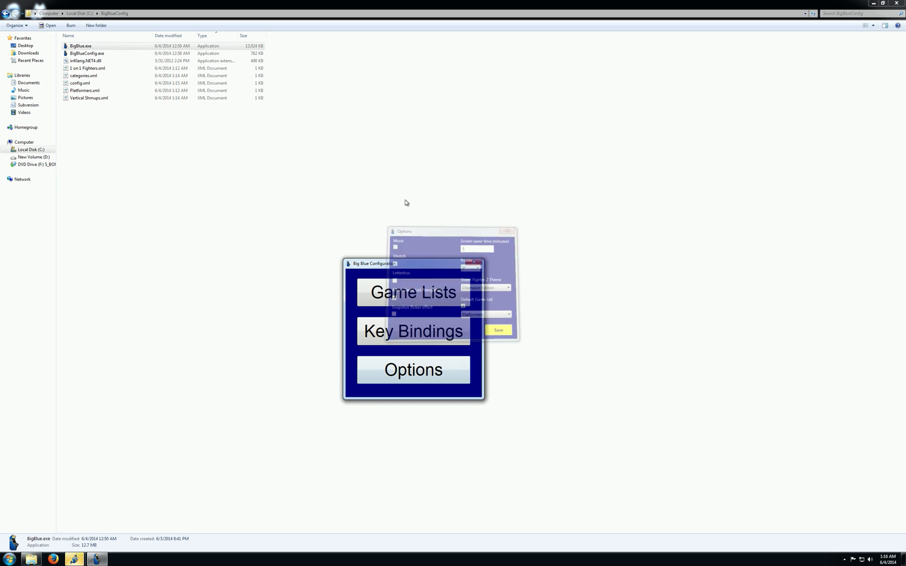
pyautogui.click(476, 264)
# Relaunch BigBlue.exe to view the default game list at startup, and exit the frontend
pyautogui.doubleClick(76, 46)
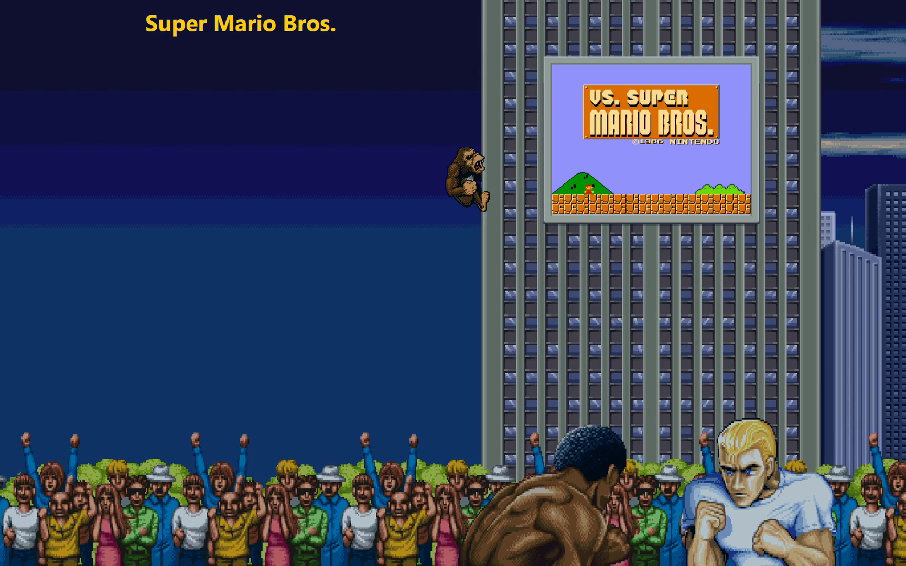
pyautogui.press('Escape')
pyautogui.press('Down')
pyautogui.press('Return')
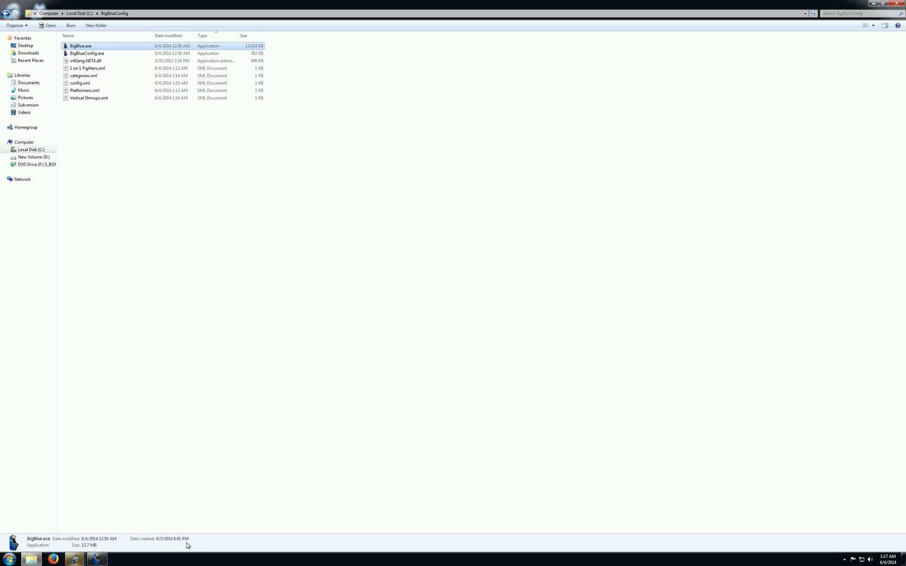
# Set the Street Fighter 2 theme to World Warrior in the configuration options and save them
pyautogui.click(103, 560)
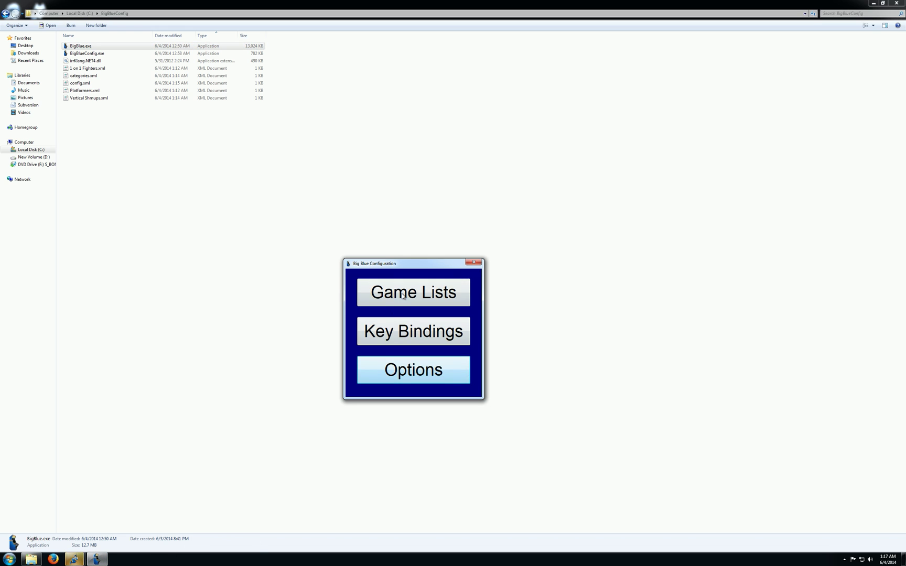
pyautogui.click(408, 368)
pyautogui.click(509, 287)
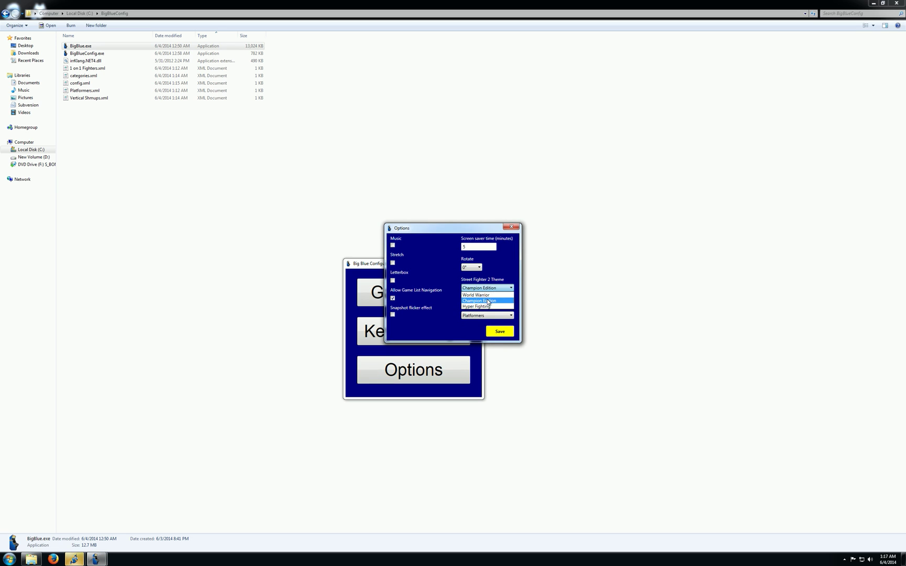
pyautogui.click(472, 300)
pyautogui.click(500, 333)
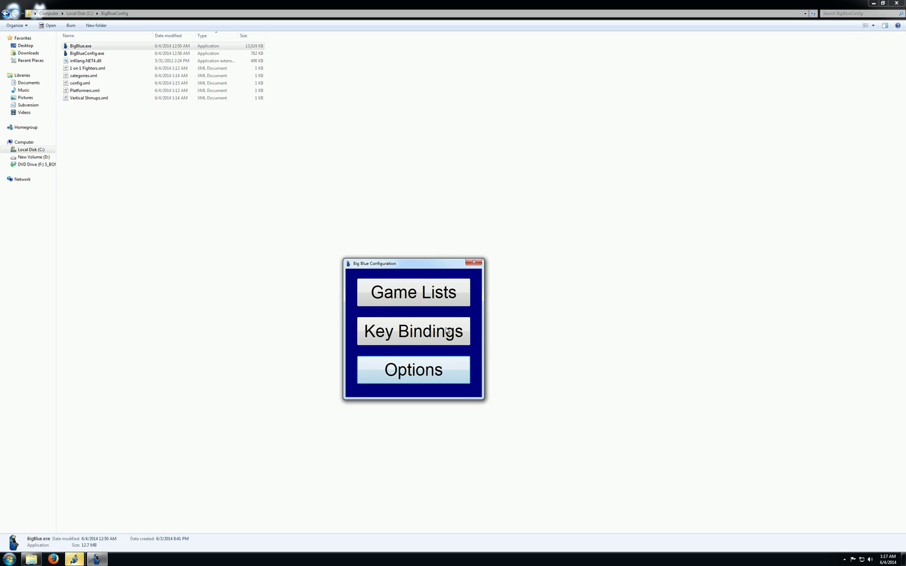
# Launch BigBlue.exe to check the World Warrior theme, and exit the frontend
pyautogui.doubleClick(87, 47)
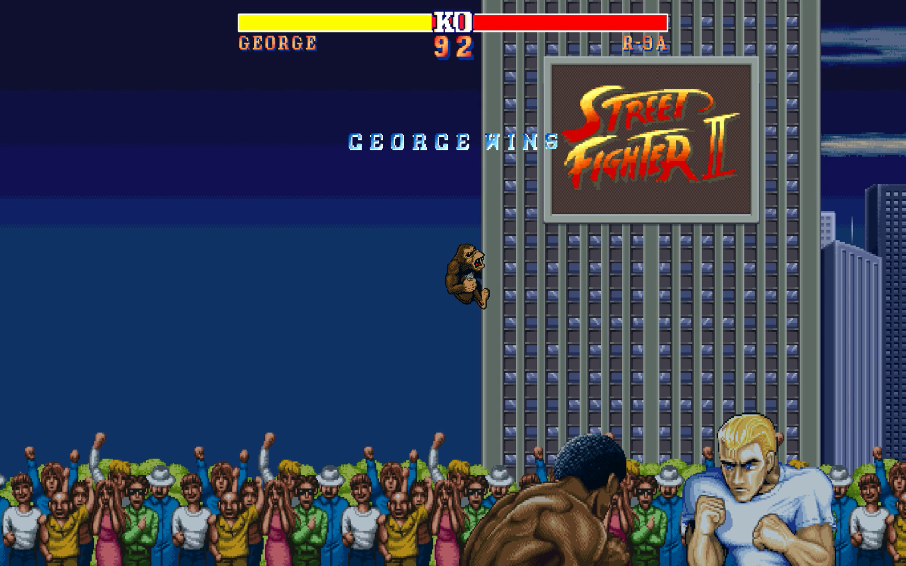
pyautogui.press('Escape')
pyautogui.press('Down')
pyautogui.press('Return')
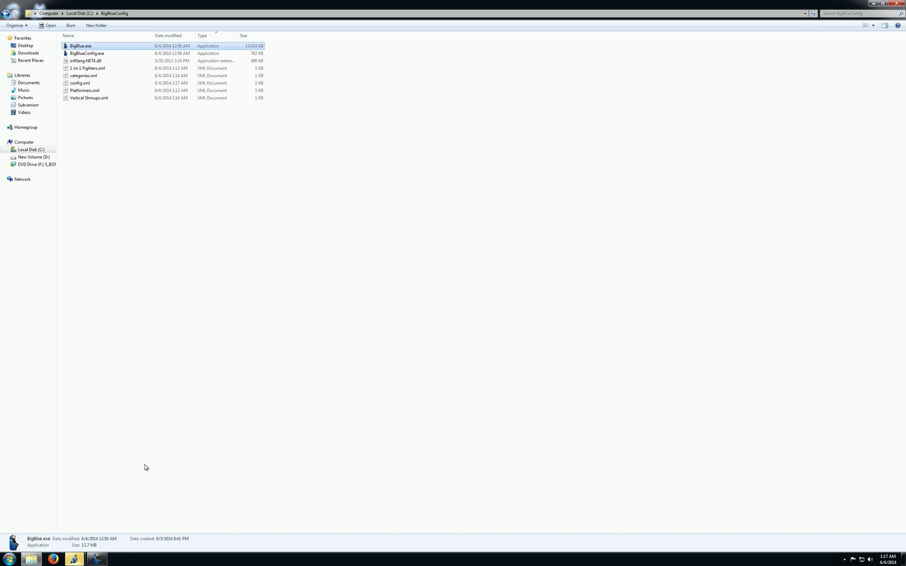
# Choose the Champion Edition theme for Street Fighter 2 in the configuration options and close them without saving
pyautogui.click(97, 559)
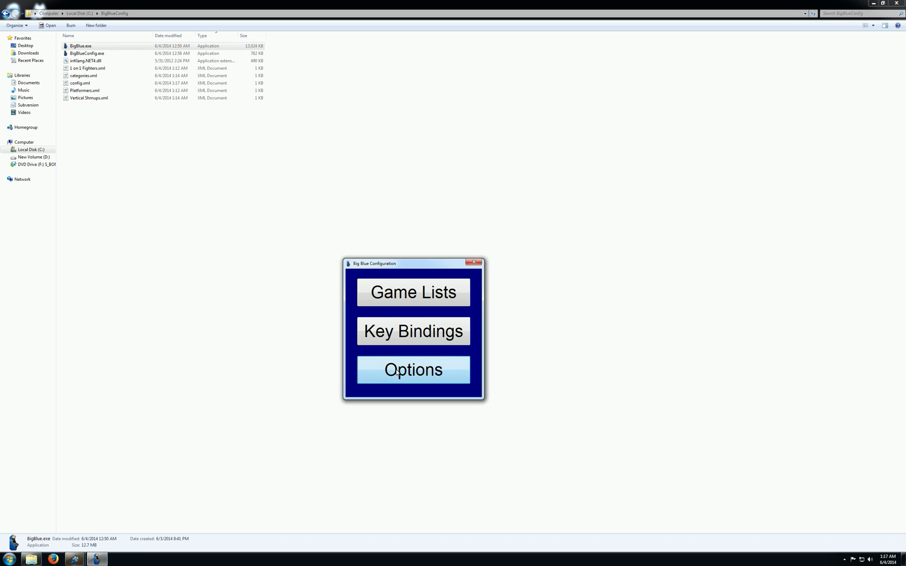
pyautogui.click(414, 369)
pyautogui.click(489, 288)
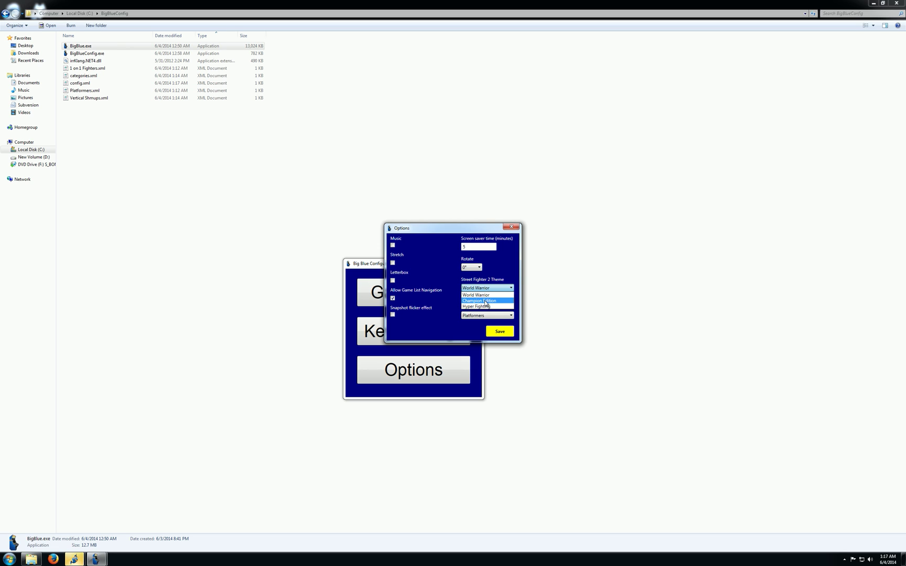
pyautogui.click(488, 302)
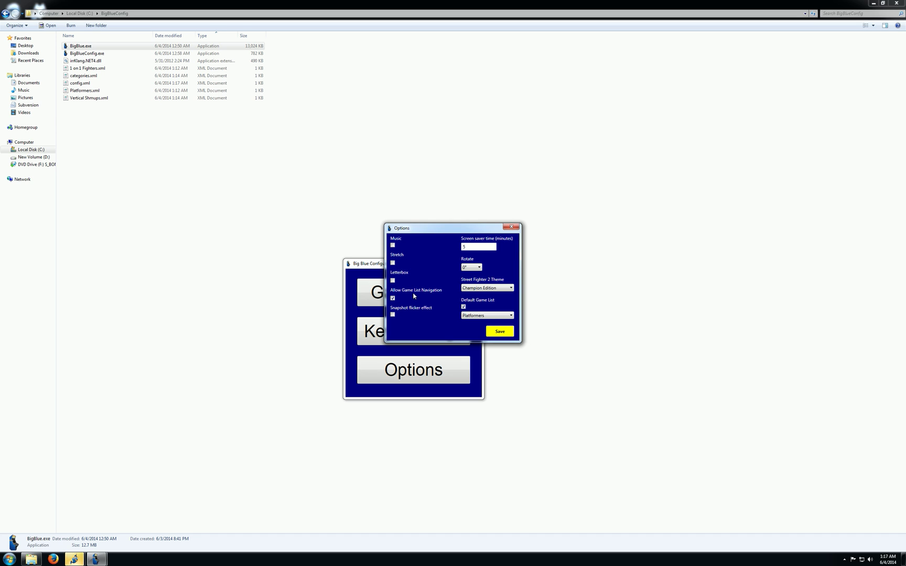
pyautogui.click(505, 228)
# Examine the key bindings for both players and the global menu, and close them without changes
pyautogui.click(398, 332)
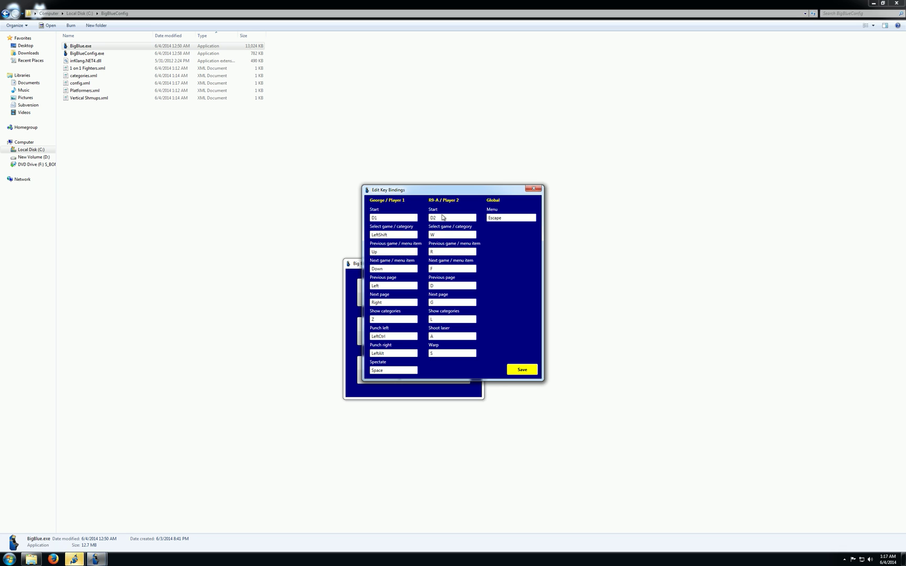
pyautogui.moveTo(434, 193); pyautogui.dragTo(430, 247)
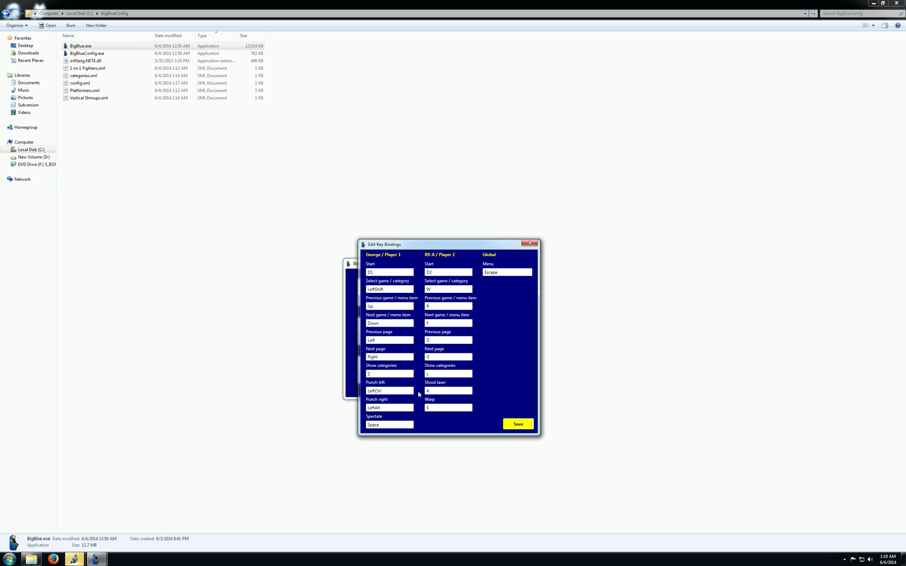
pyautogui.click(530, 243)
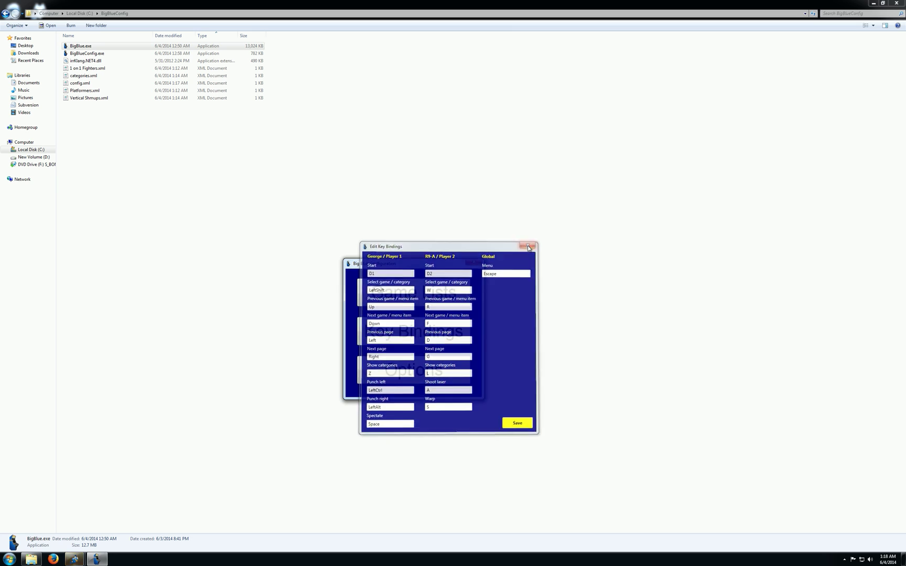
# Move the Vertical Shmups list to the first place in the game lists, above 1 on 1 Fighters
pyautogui.click(417, 288)
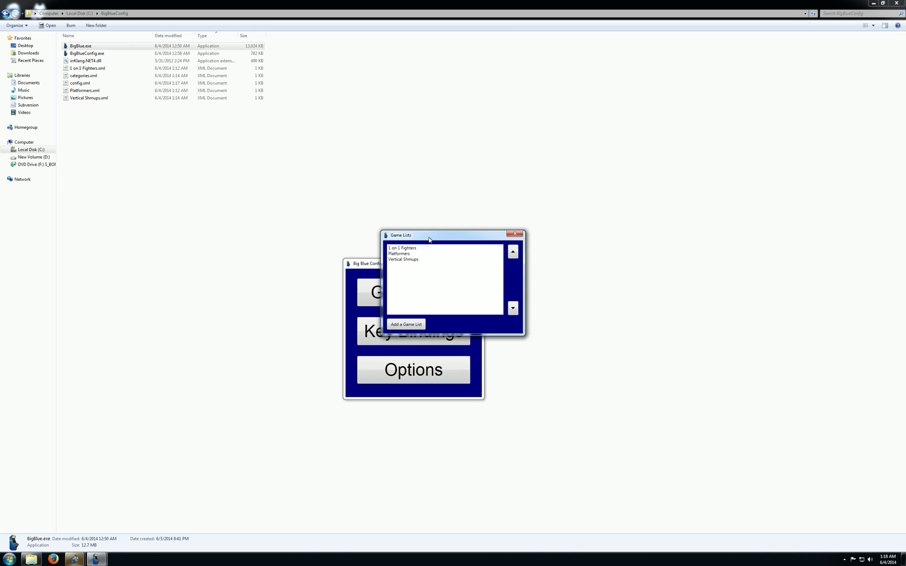
pyautogui.moveTo(433, 238); pyautogui.dragTo(430, 276)
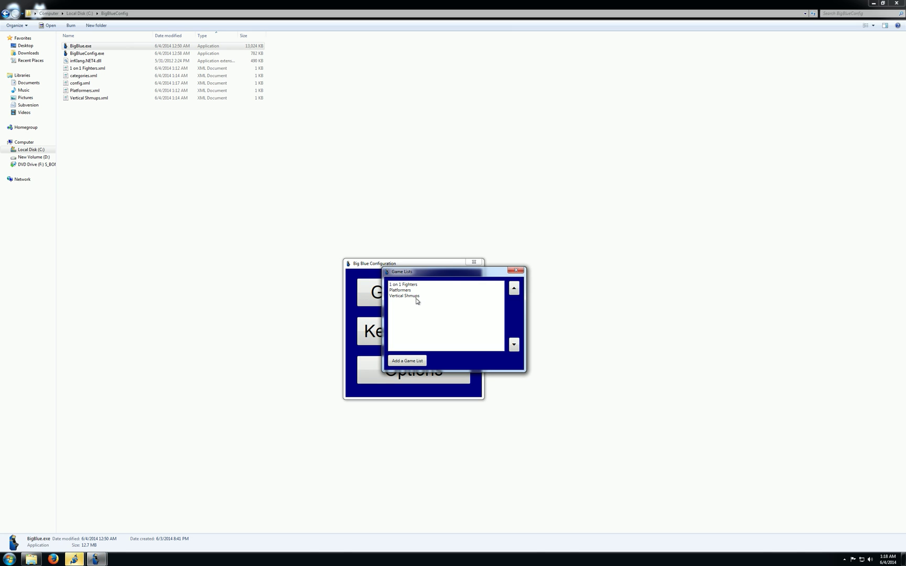
pyautogui.click(417, 297)
pyautogui.click(514, 290)
pyautogui.click(514, 290)
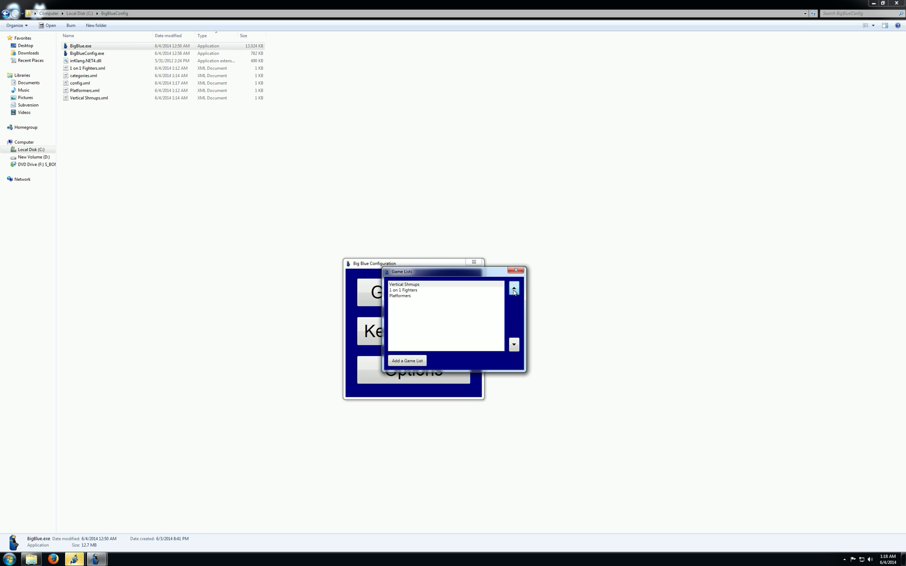
# Launch BigBlue.exe, check the new order of the game lists, and exit the frontend
pyautogui.doubleClick(87, 46)
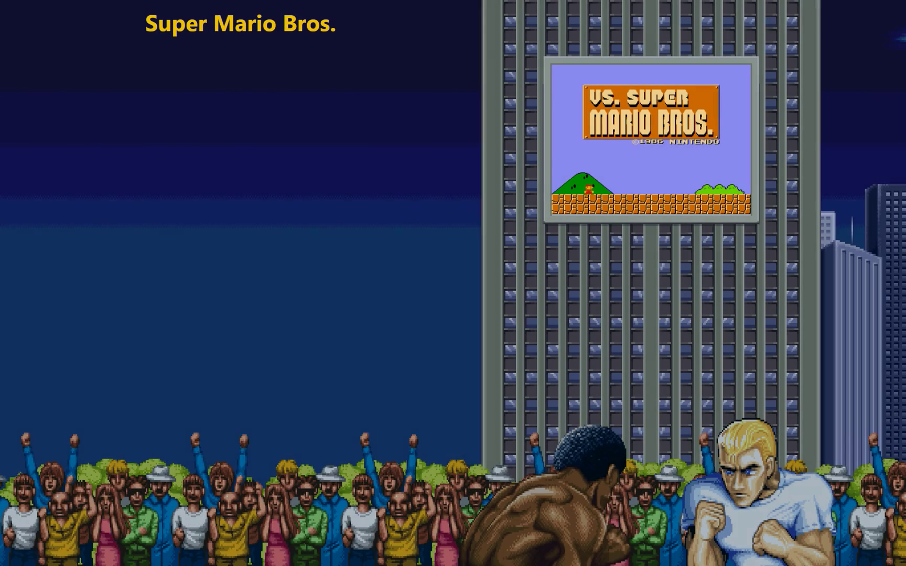
pyautogui.press('Escape')
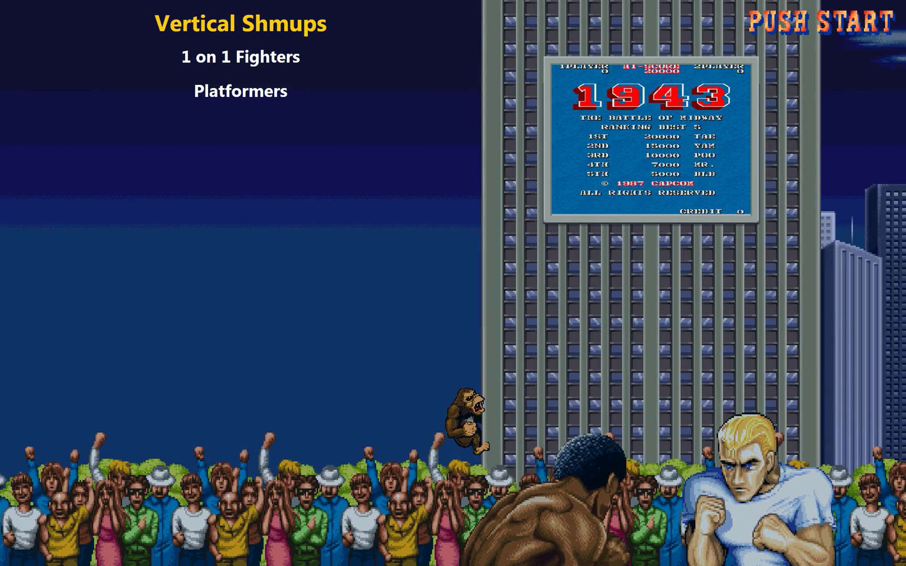
pyautogui.press('Down')
pyautogui.press('Up')
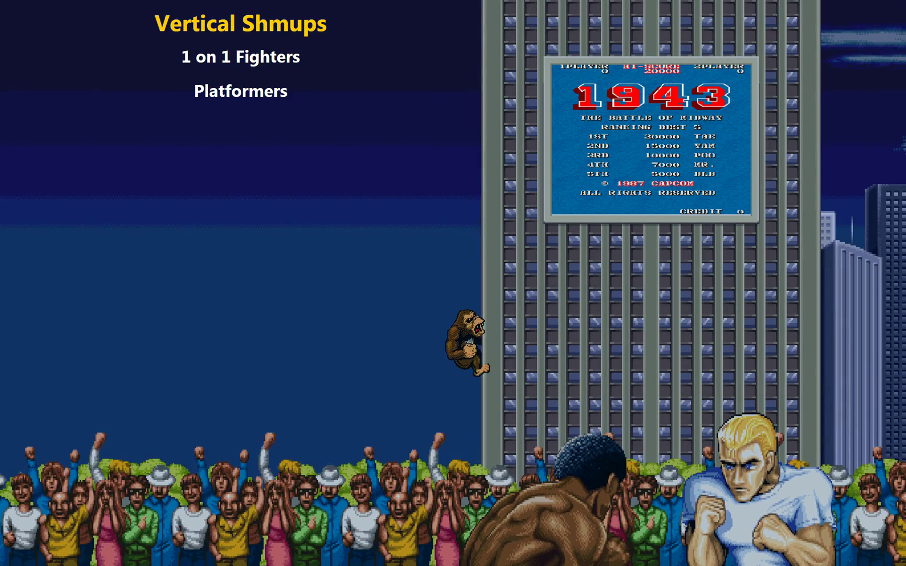
pyautogui.press('Escape')
pyautogui.press('Down')
pyautogui.press('Return')
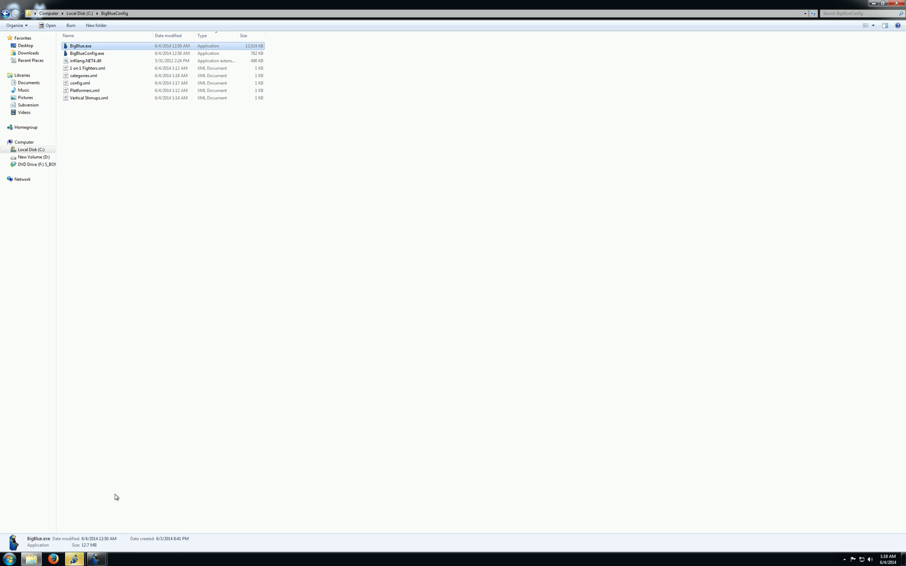
pyautogui.moveTo(97, 559)
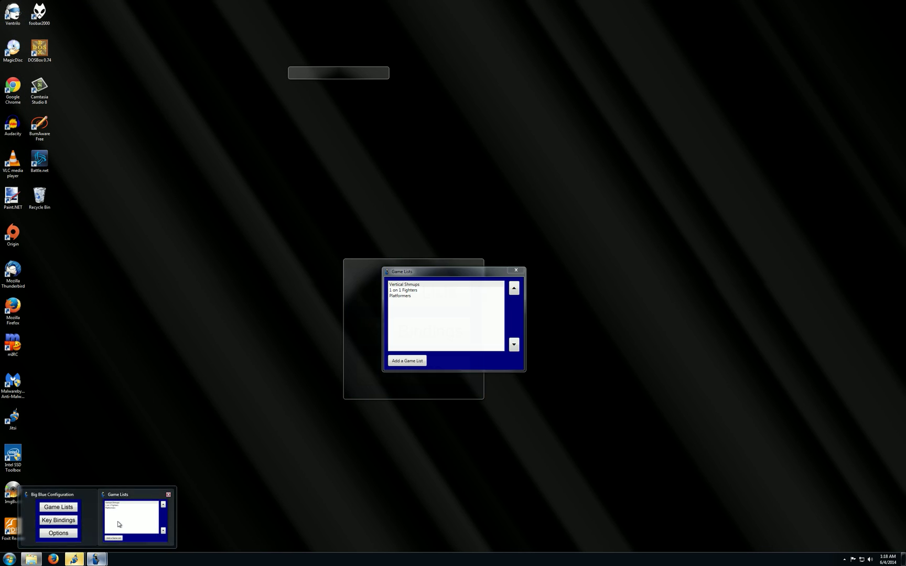
# Close the game lists window, set the default game list to Platformers in the configuration options, and save
pyautogui.click(119, 524)
pyautogui.click(516, 270)
pyautogui.click(412, 382)
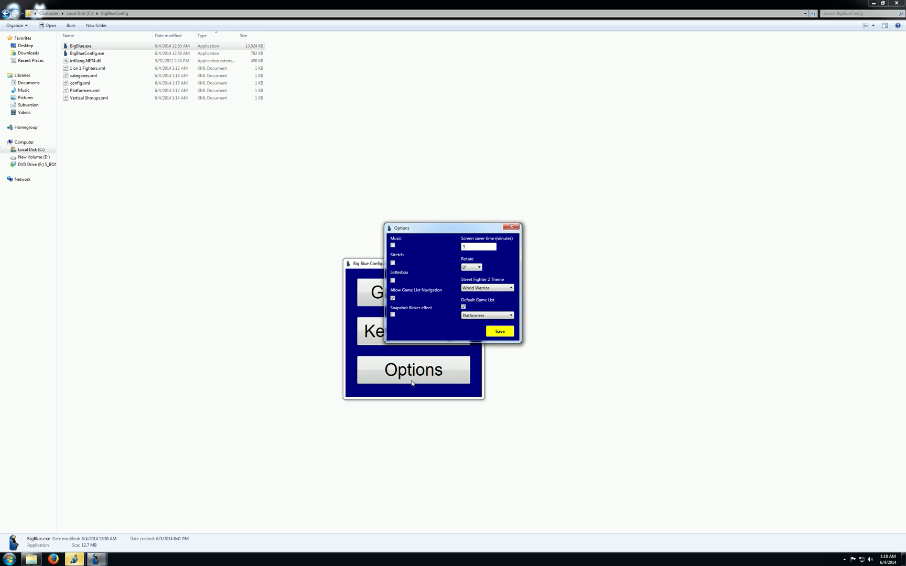
pyautogui.click(489, 317)
pyautogui.click(496, 323)
pyautogui.click(494, 317)
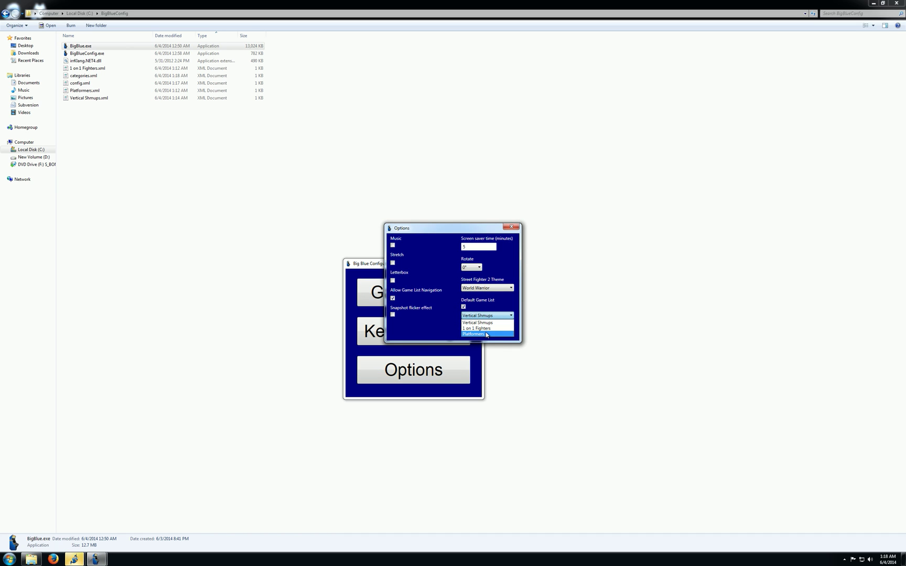
pyautogui.click(486, 334)
pyautogui.click(500, 331)
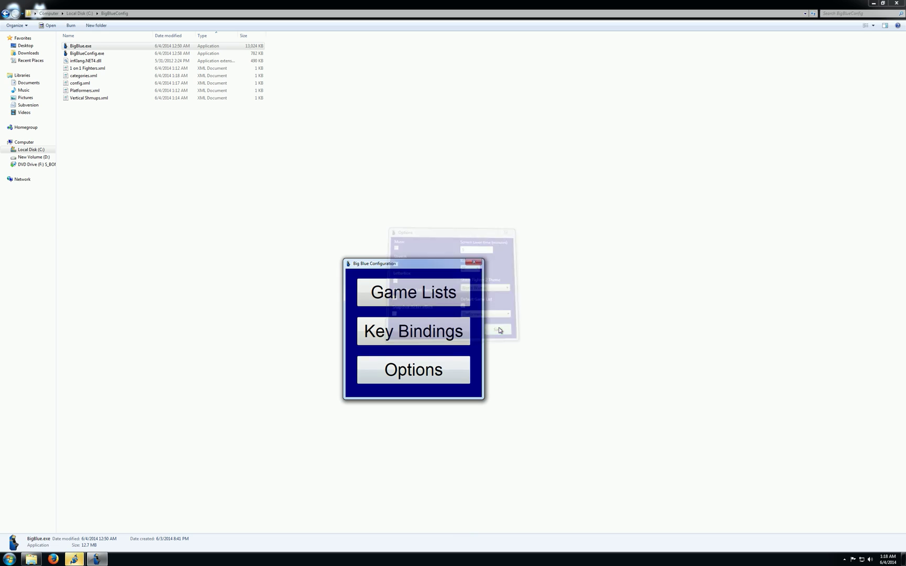
# Launch BigBlue.exe to check which game list it starts on, and exit the frontend
pyautogui.click(84, 46)
pyautogui.doubleClick(84, 46)
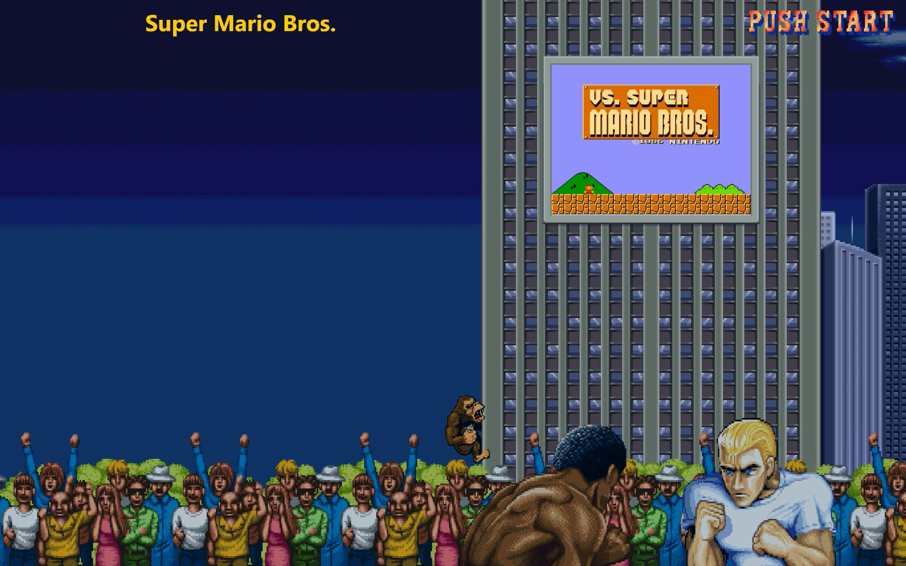
pyautogui.press('Escape')
pyautogui.press('Down')
pyautogui.press('Return')
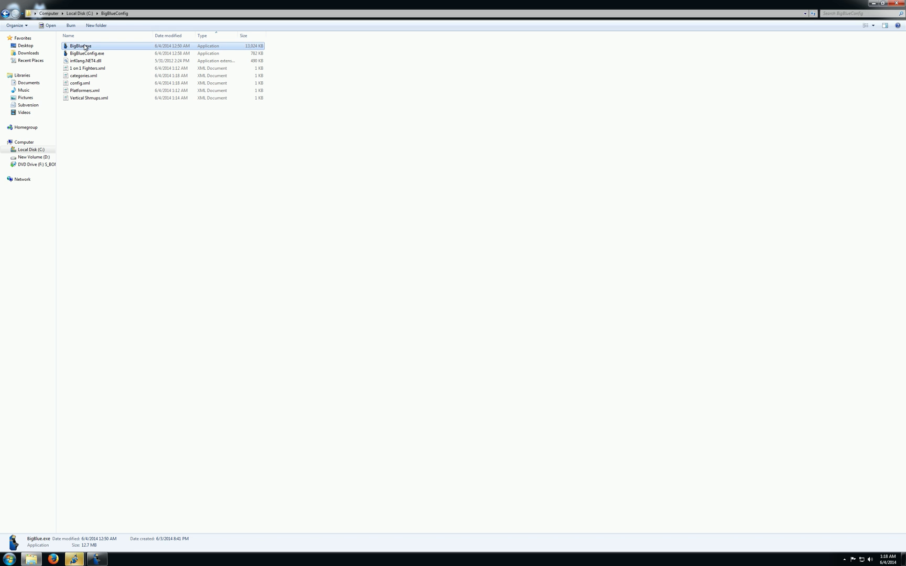
# Switch back to Big Blue Configuration and reopen the game lists, placing their window over the main configuration window
pyautogui.click(97, 559)
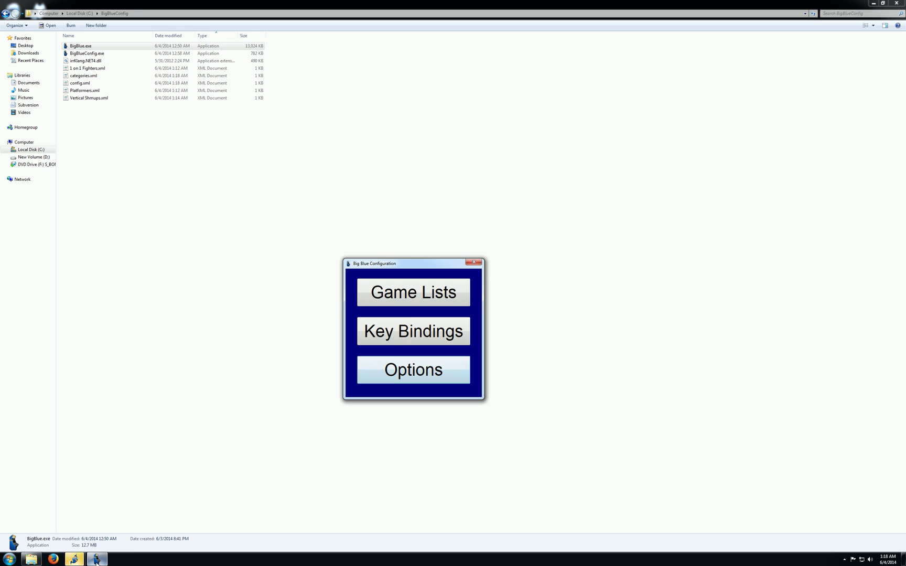
pyautogui.click(403, 295)
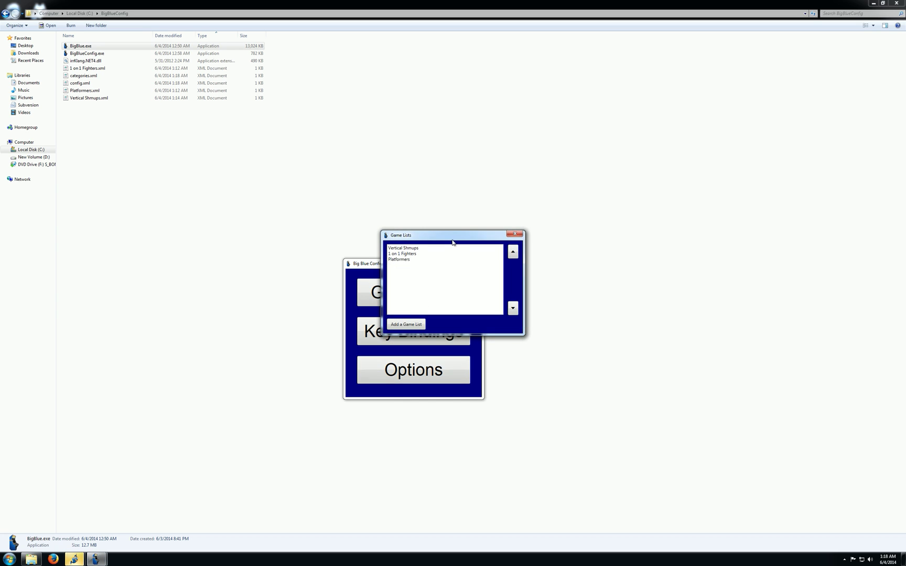
pyautogui.moveTo(446, 238); pyautogui.dragTo(436, 282)
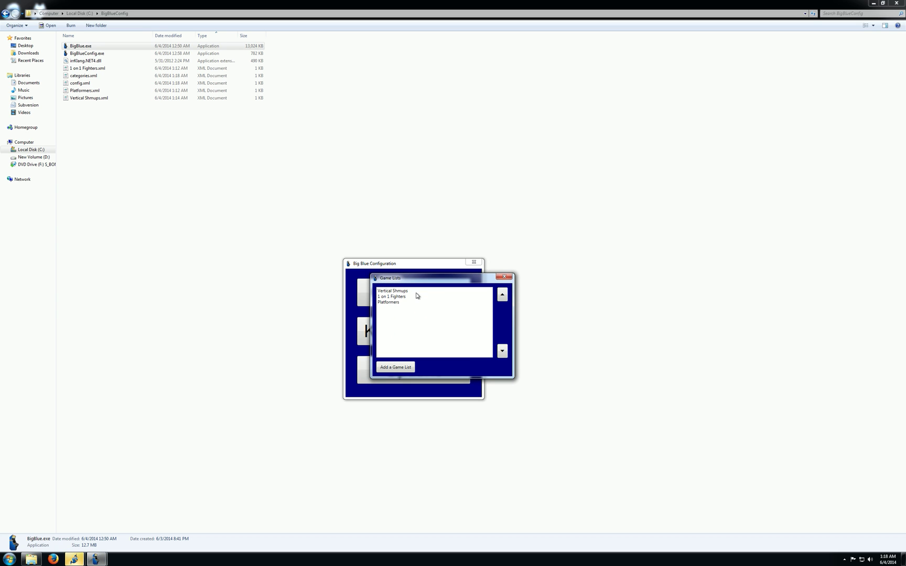
pyautogui.moveTo(446, 282)
pyautogui.mouseDown()
pyautogui.moveTo(460, 290)
pyautogui.moveTo(450, 282)
pyautogui.mouseUp()
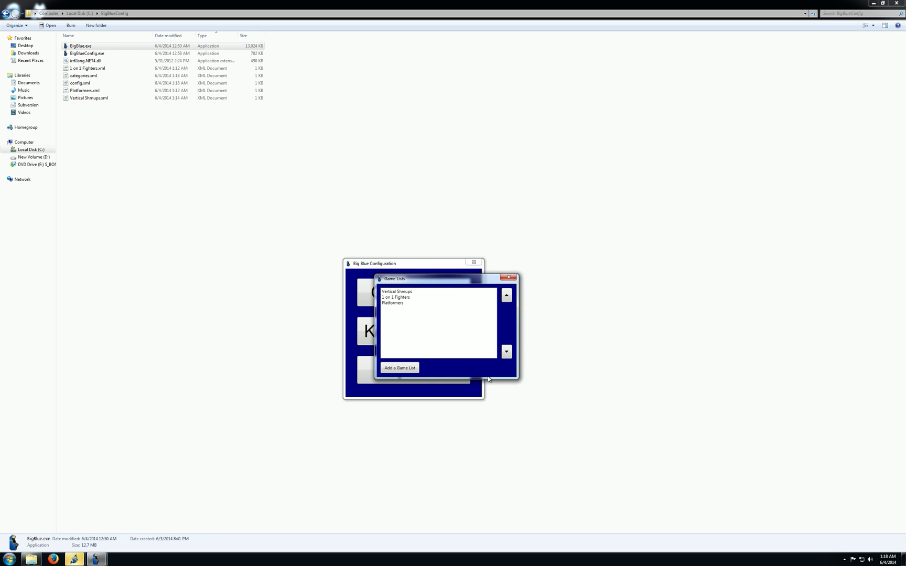